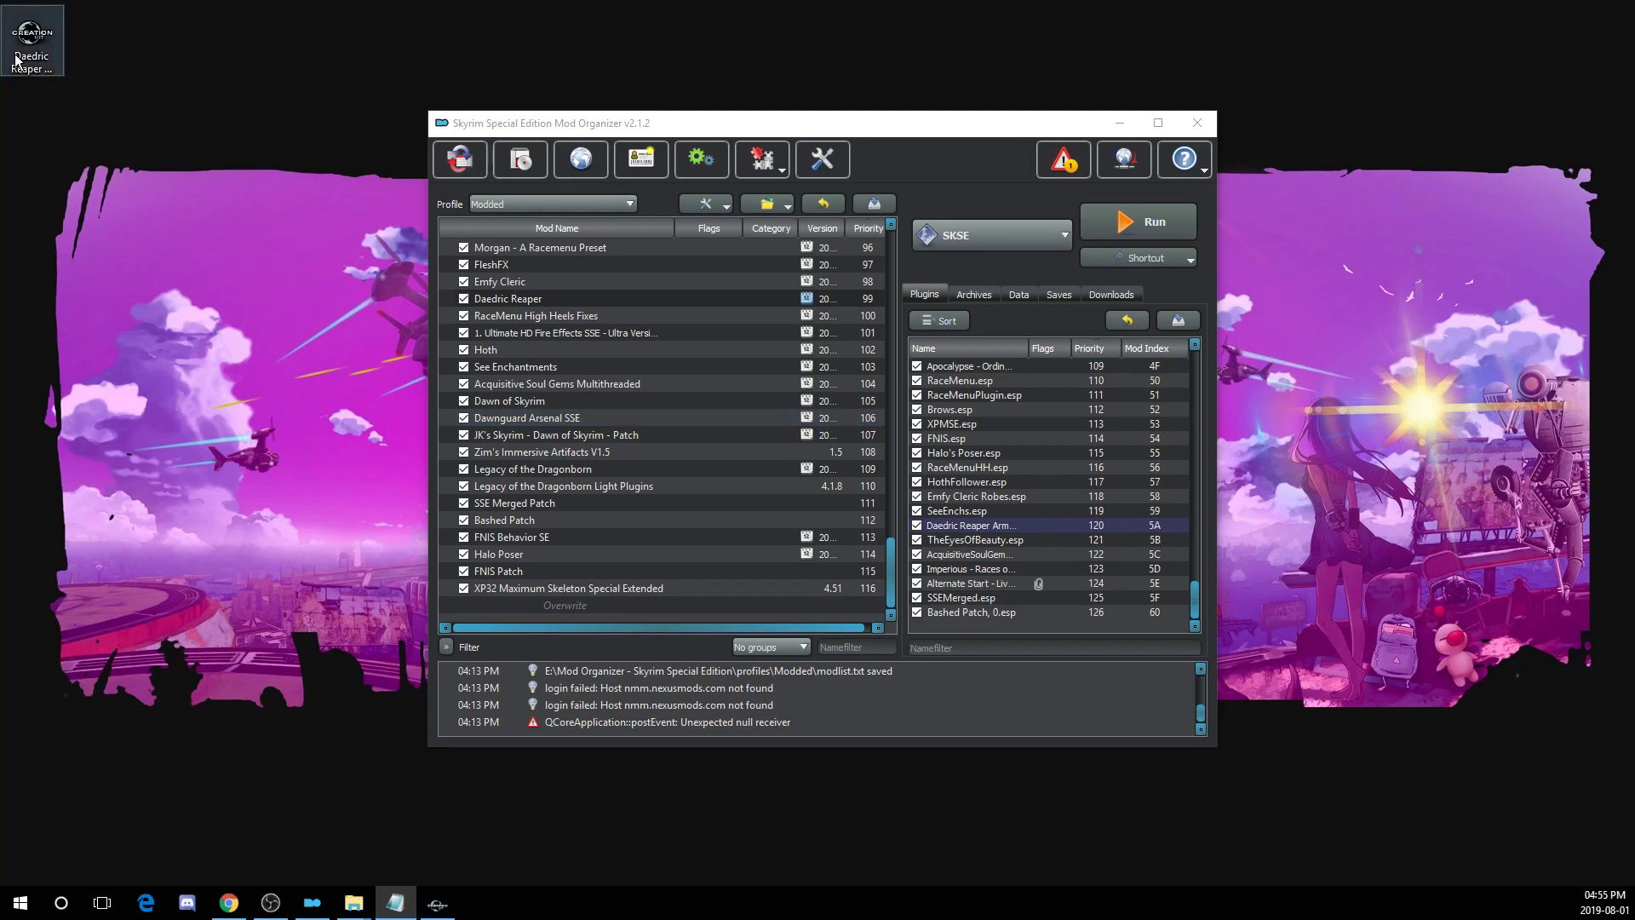
- Confirm the Daedric Reaper mod's name and browse its files on disk in a folder window
mouse_move(32, 39)
left_mouse_down()
mouse_move(50, 83)
mouse_move(338, 197)
mouse_move(236, 228)
mouse_move(121, 98)
mouse_move(34, 41)
left_mouse_up()
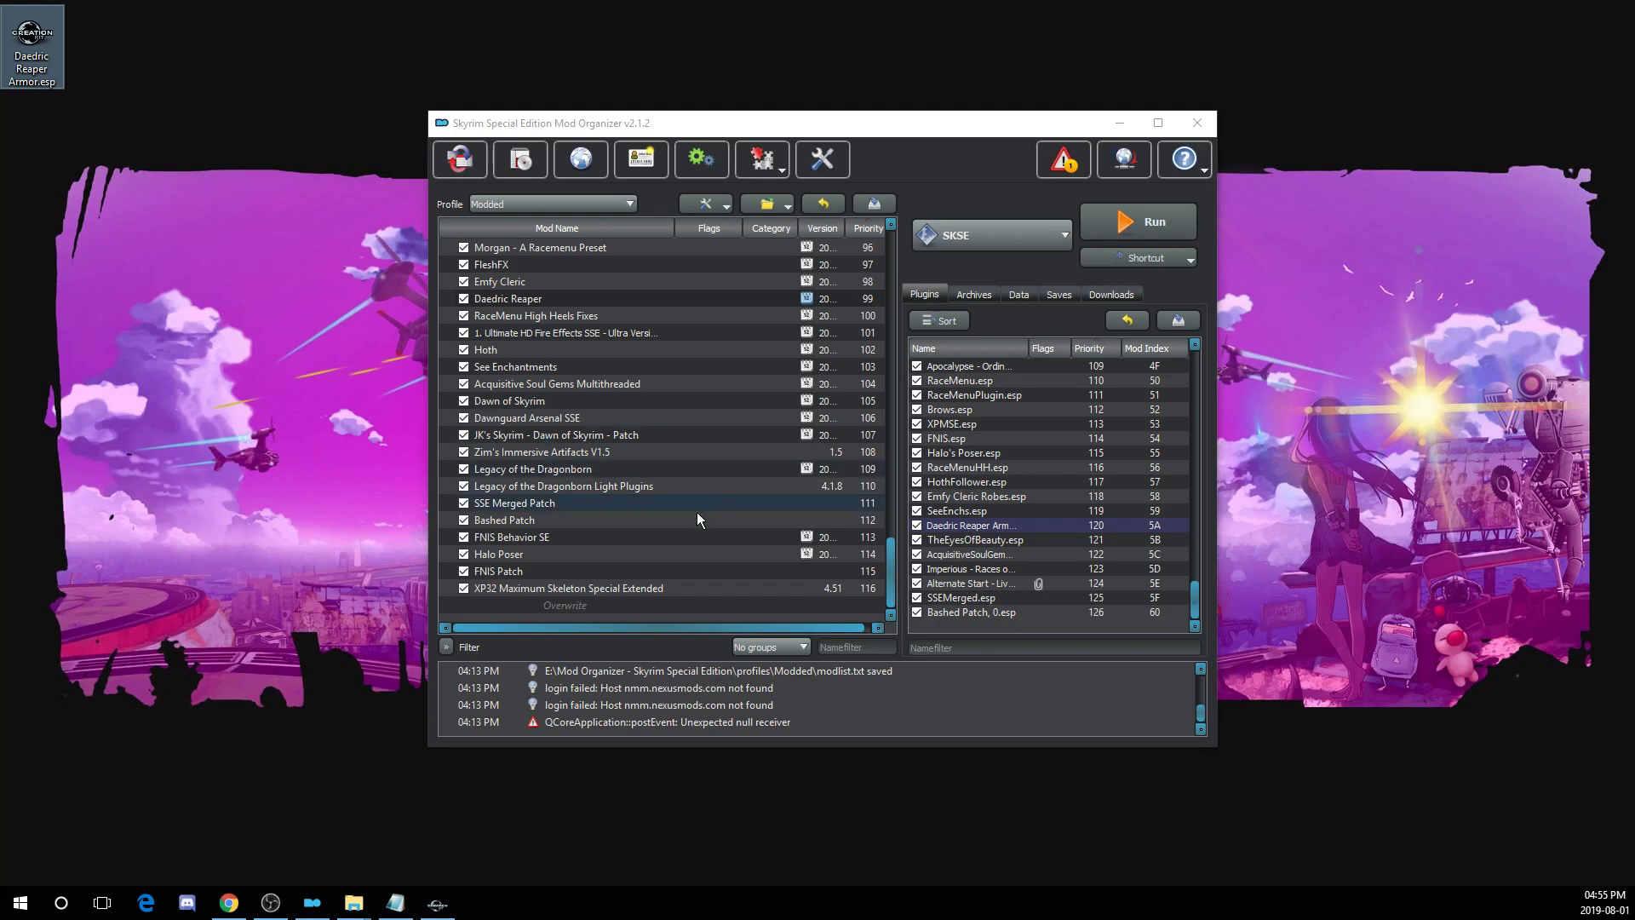
left_click(500, 302)
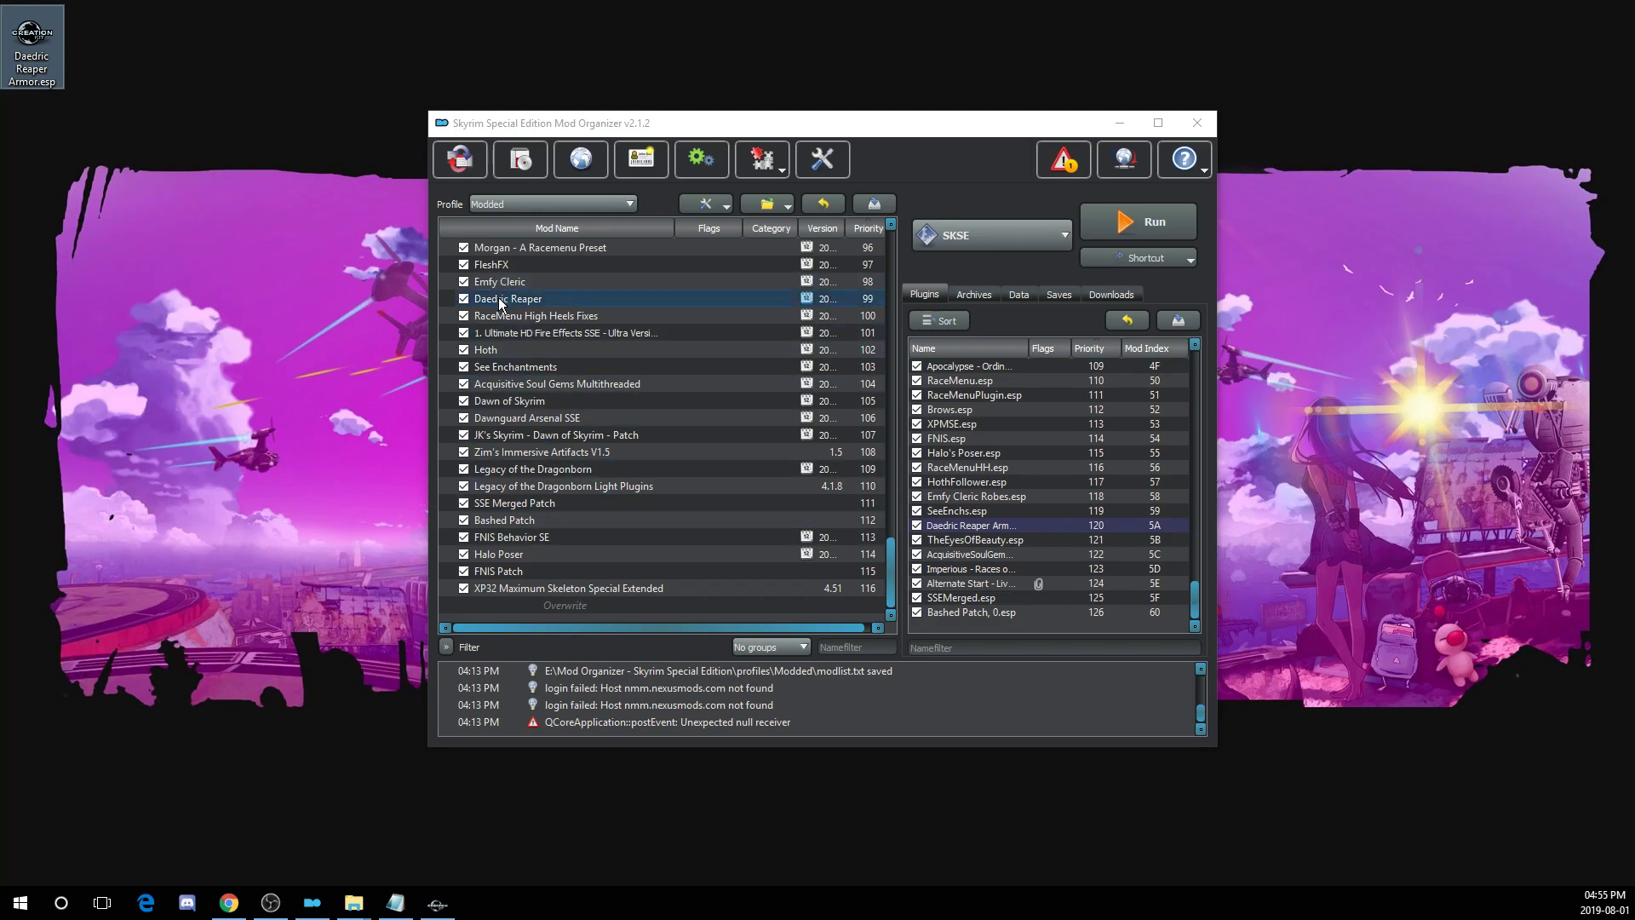
left_click(500, 303)
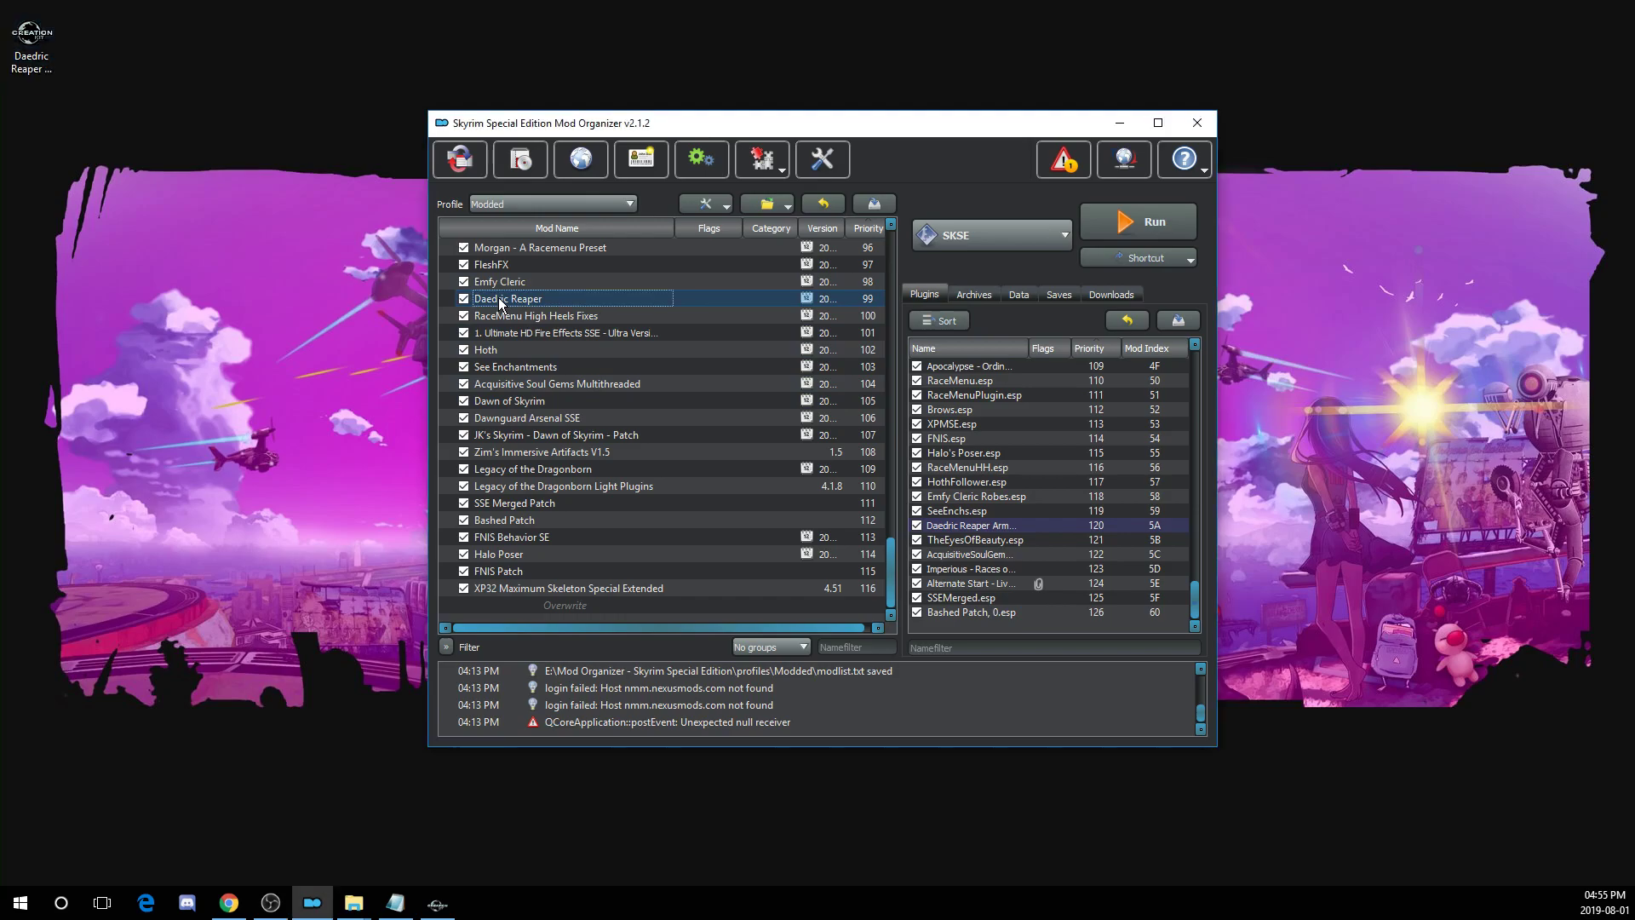
key("Return")
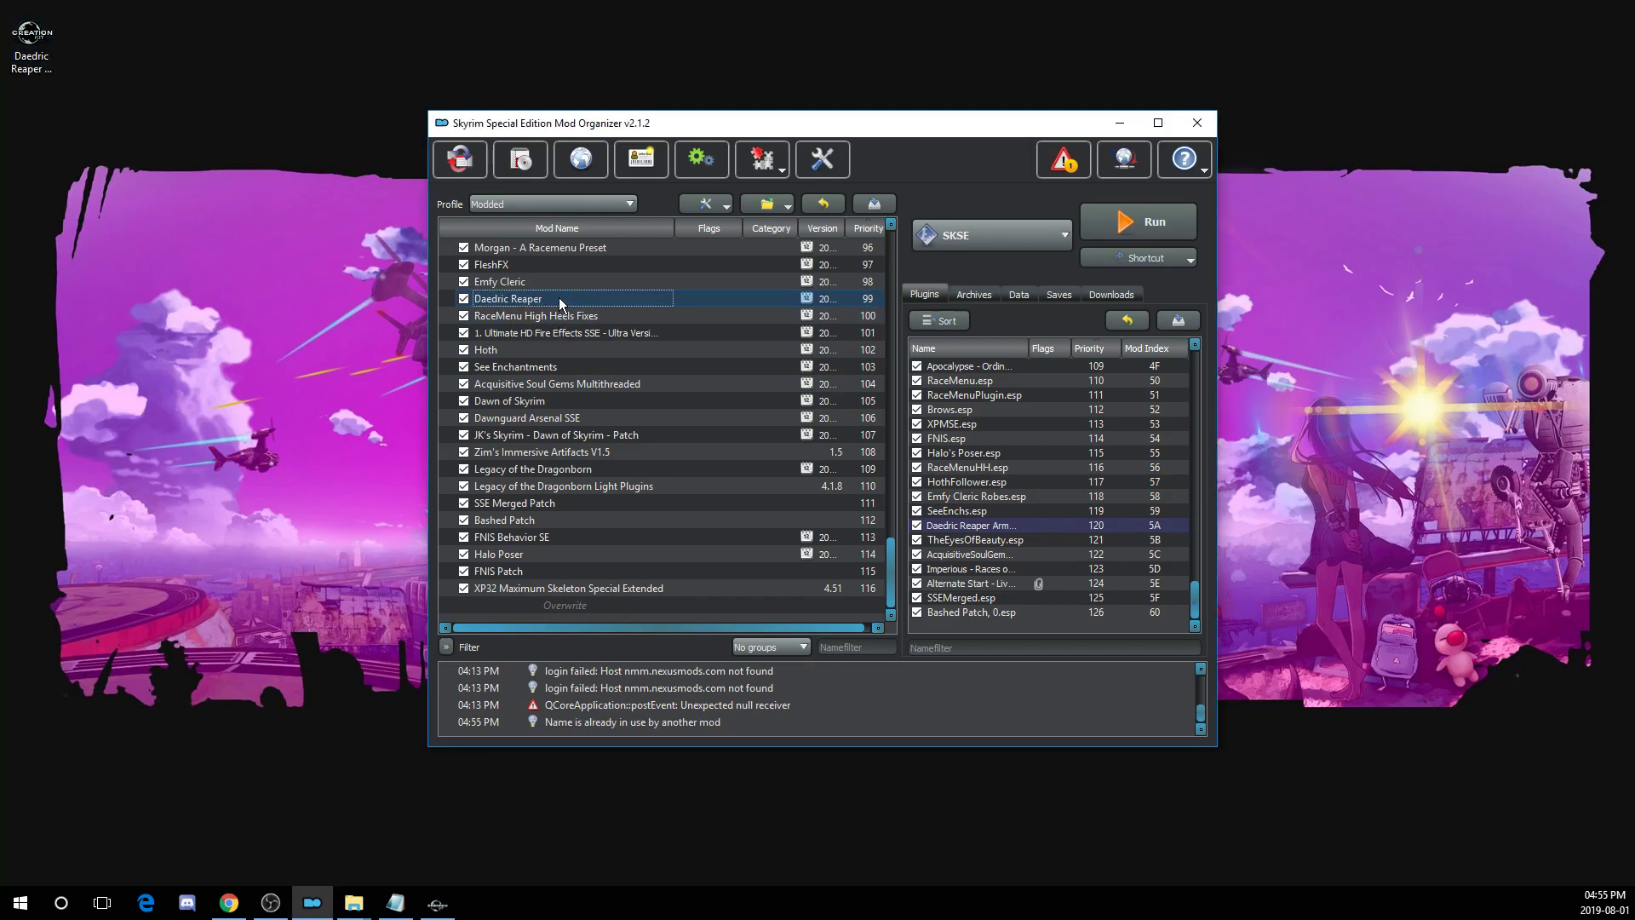
right_click(558, 298)
left_click(613, 401)
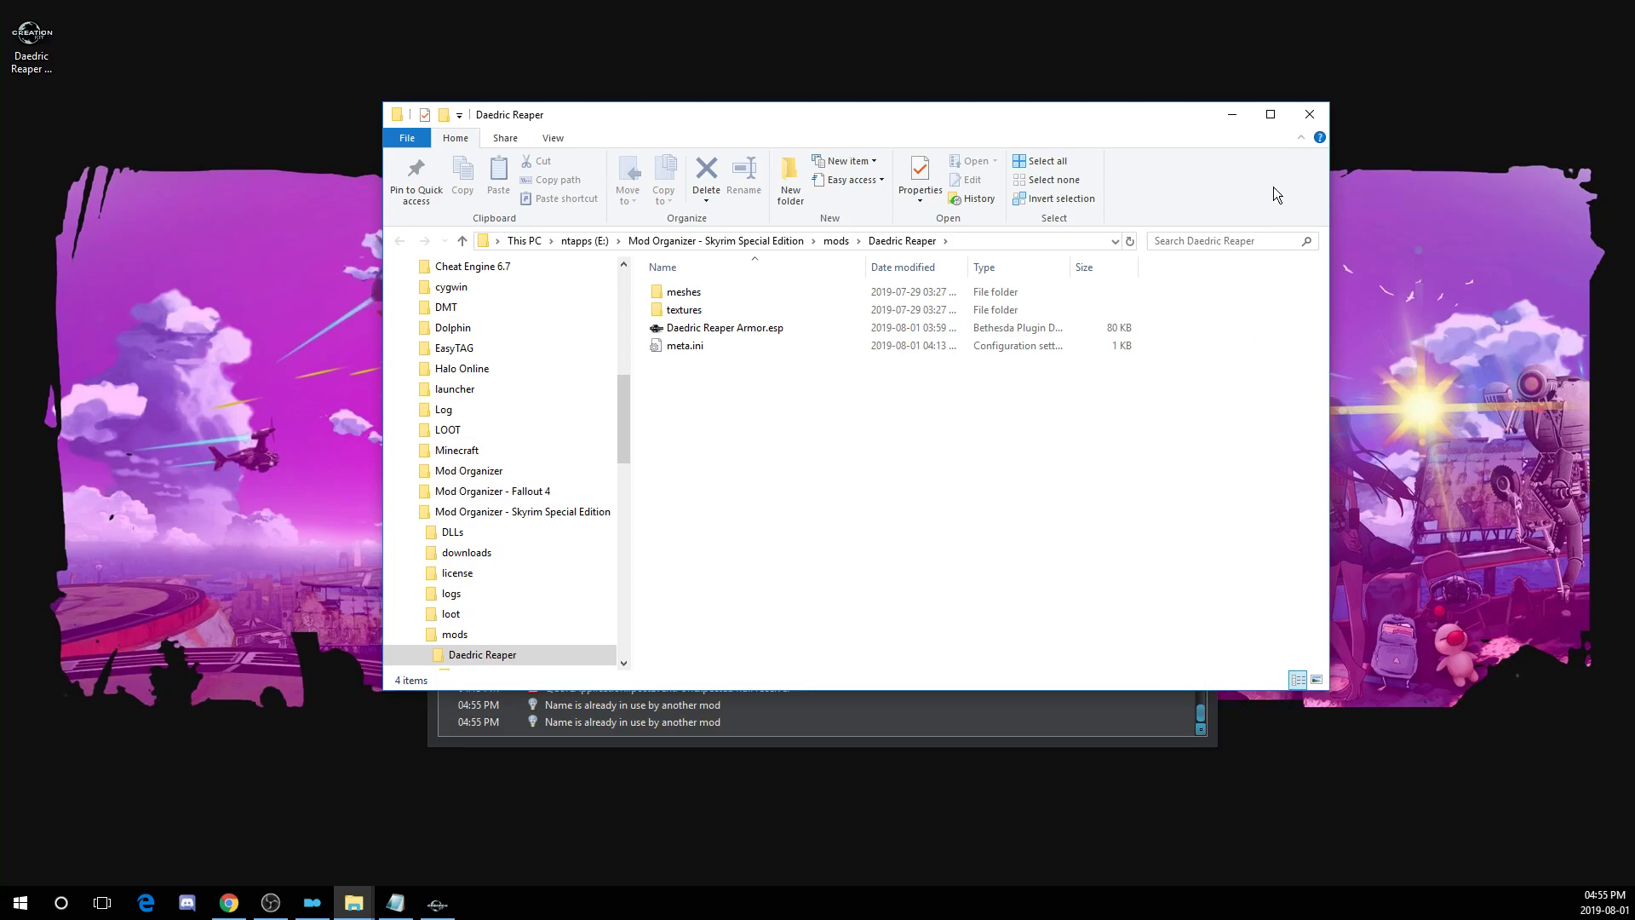
left_click(1312, 115)
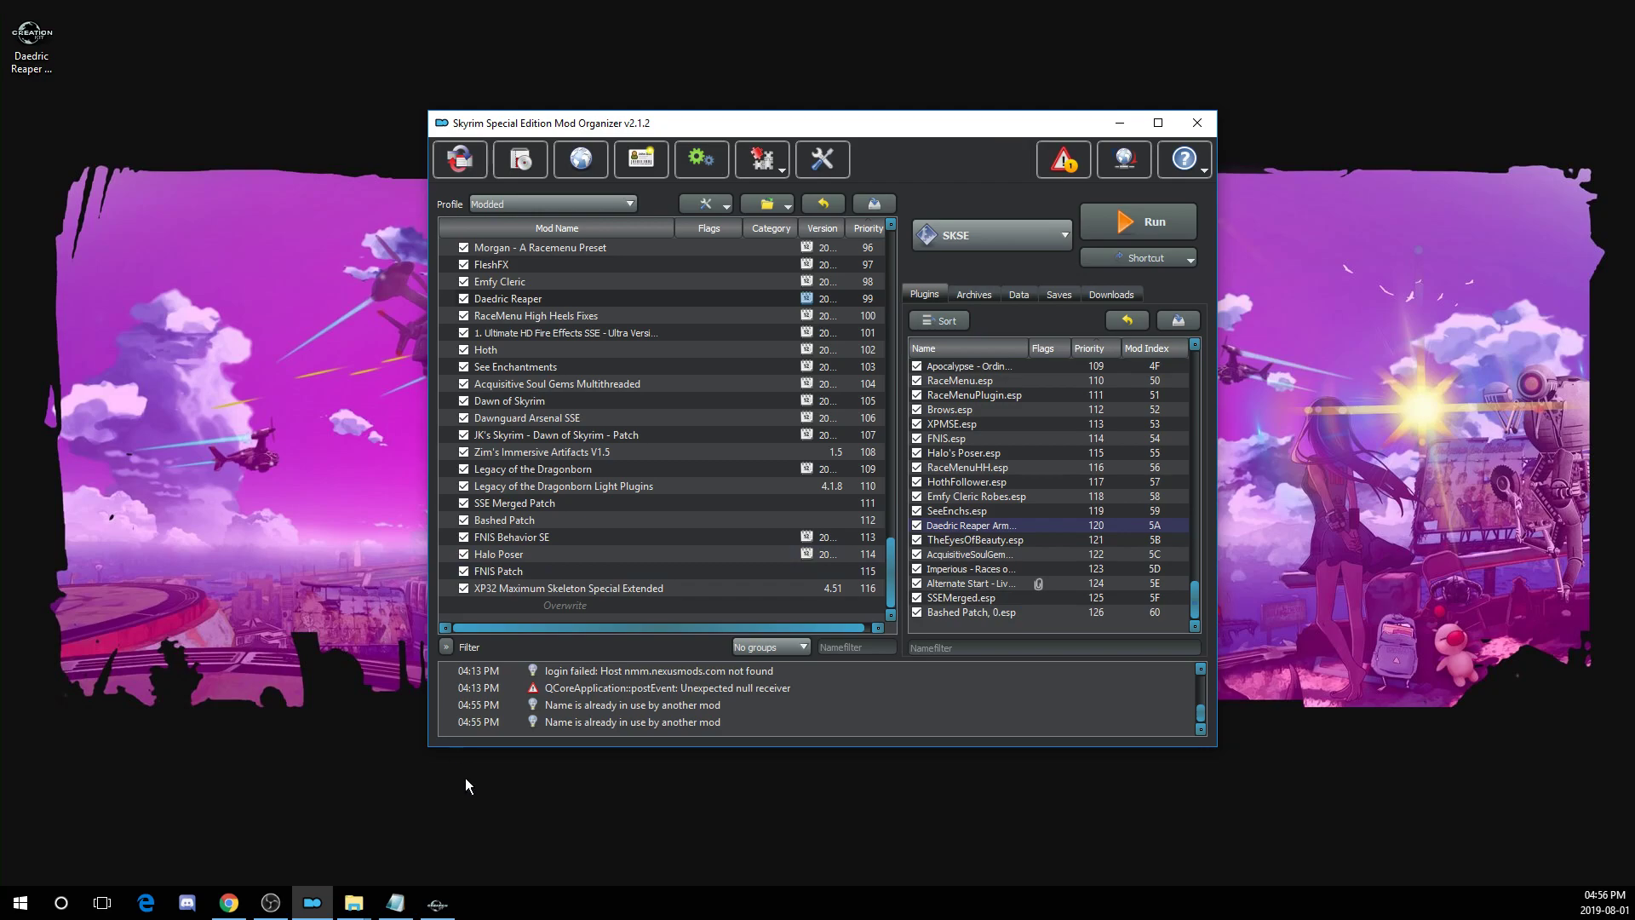
- Cancel the open boots record and select Daedric Reaper Armor.esp in the Data Files list
mouse_move(440, 911)
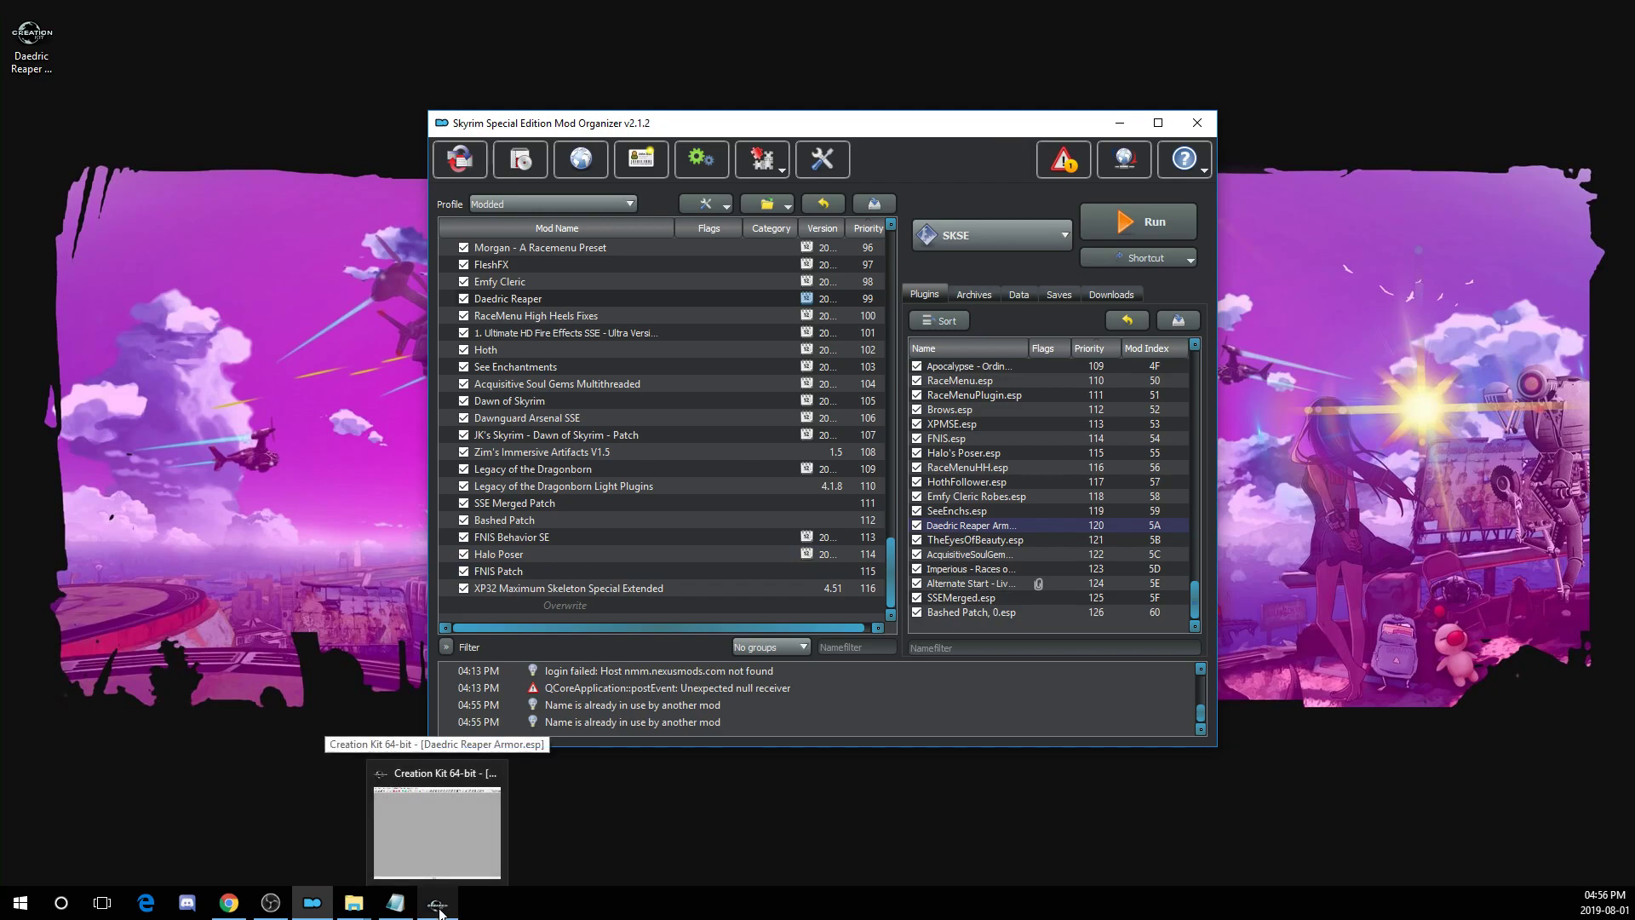
left_click(440, 911)
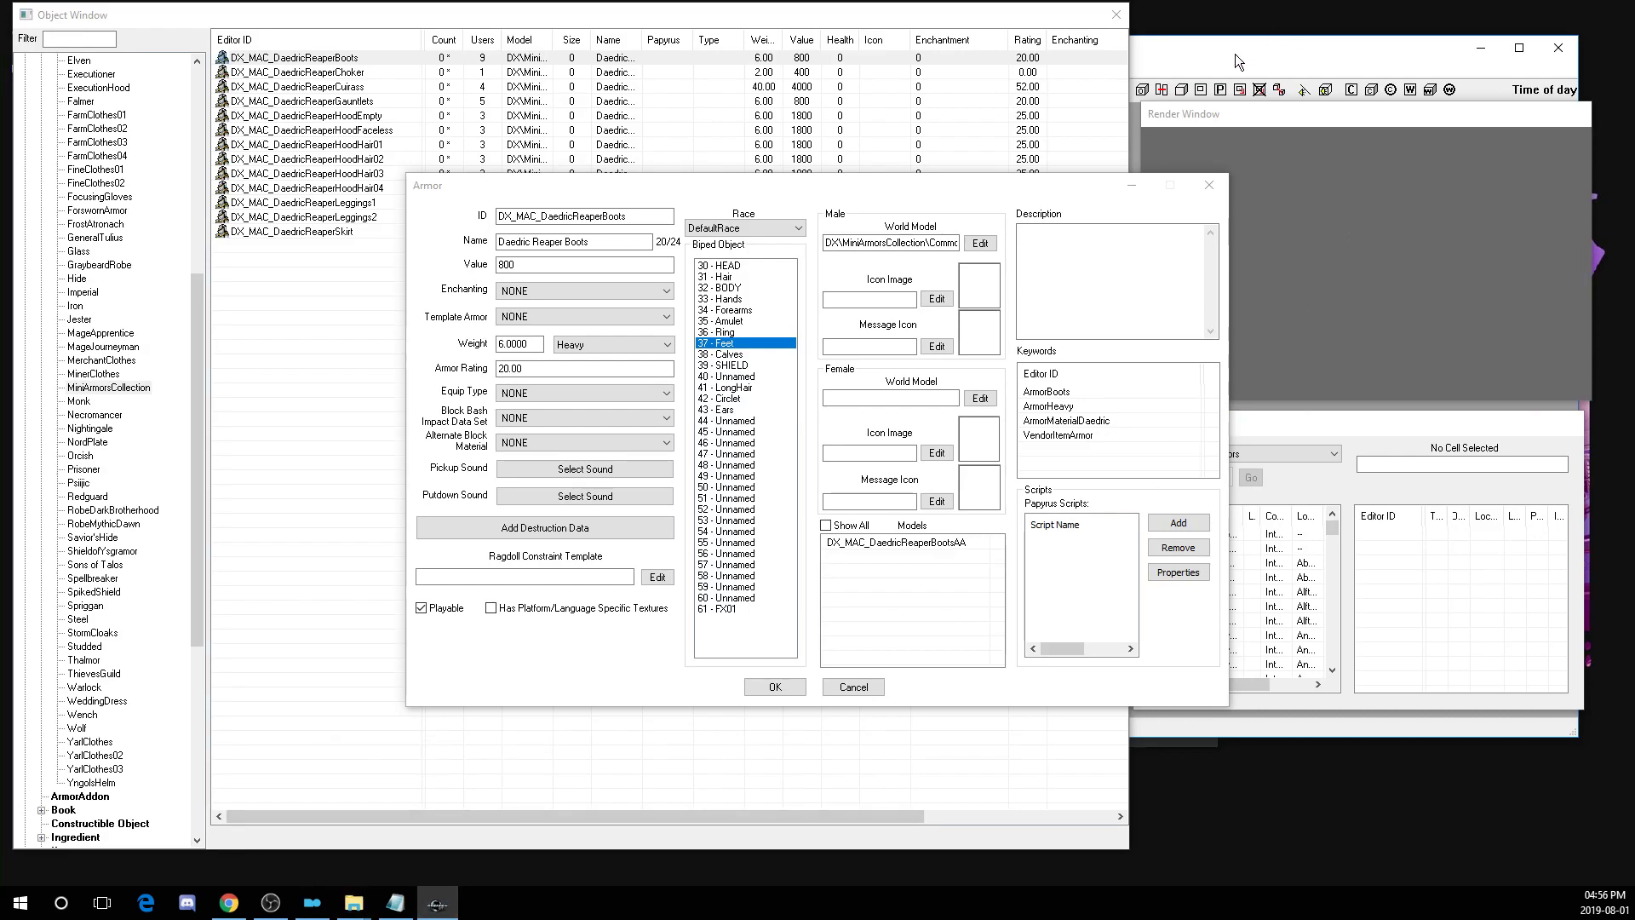
left_click(869, 688)
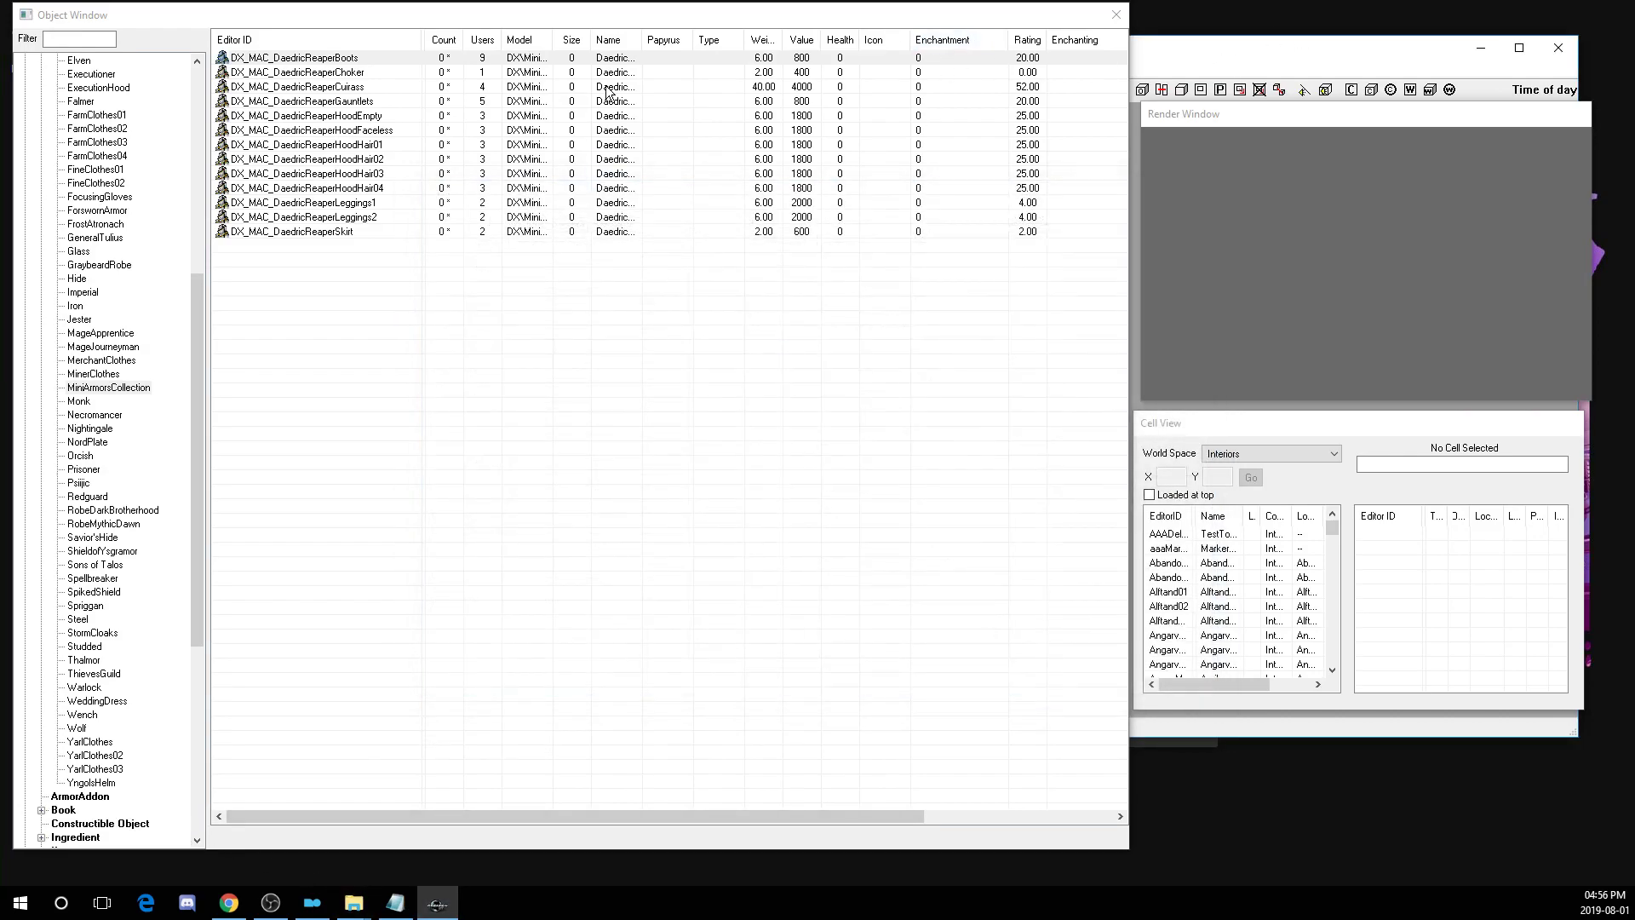
left_click_drag(895, 17, 876, 190)
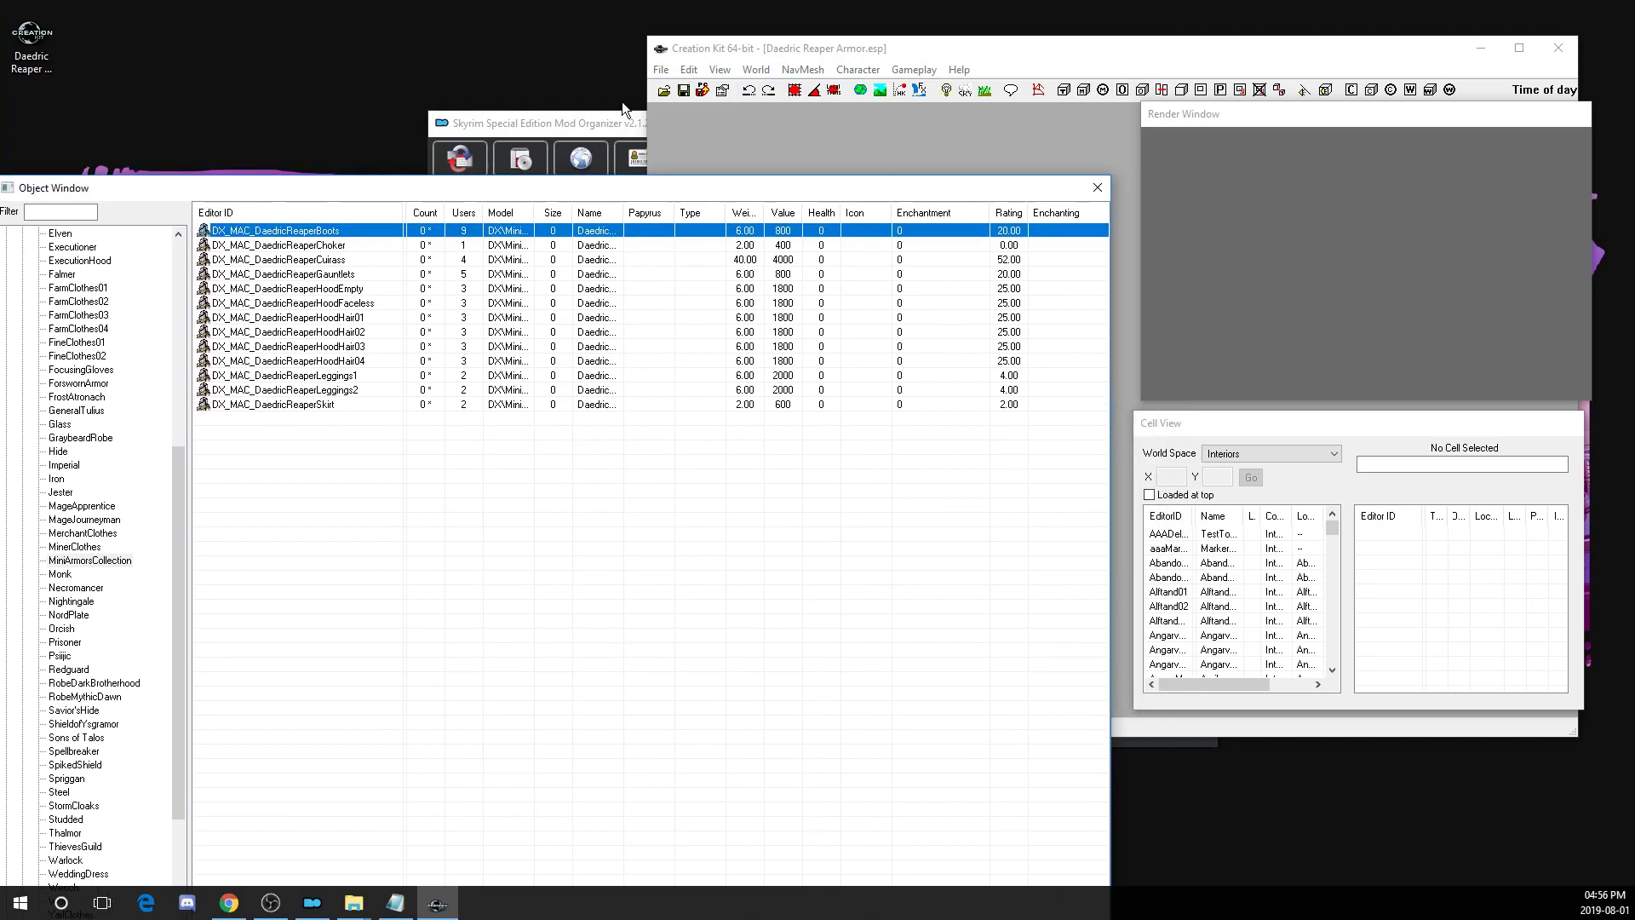
left_click(662, 91)
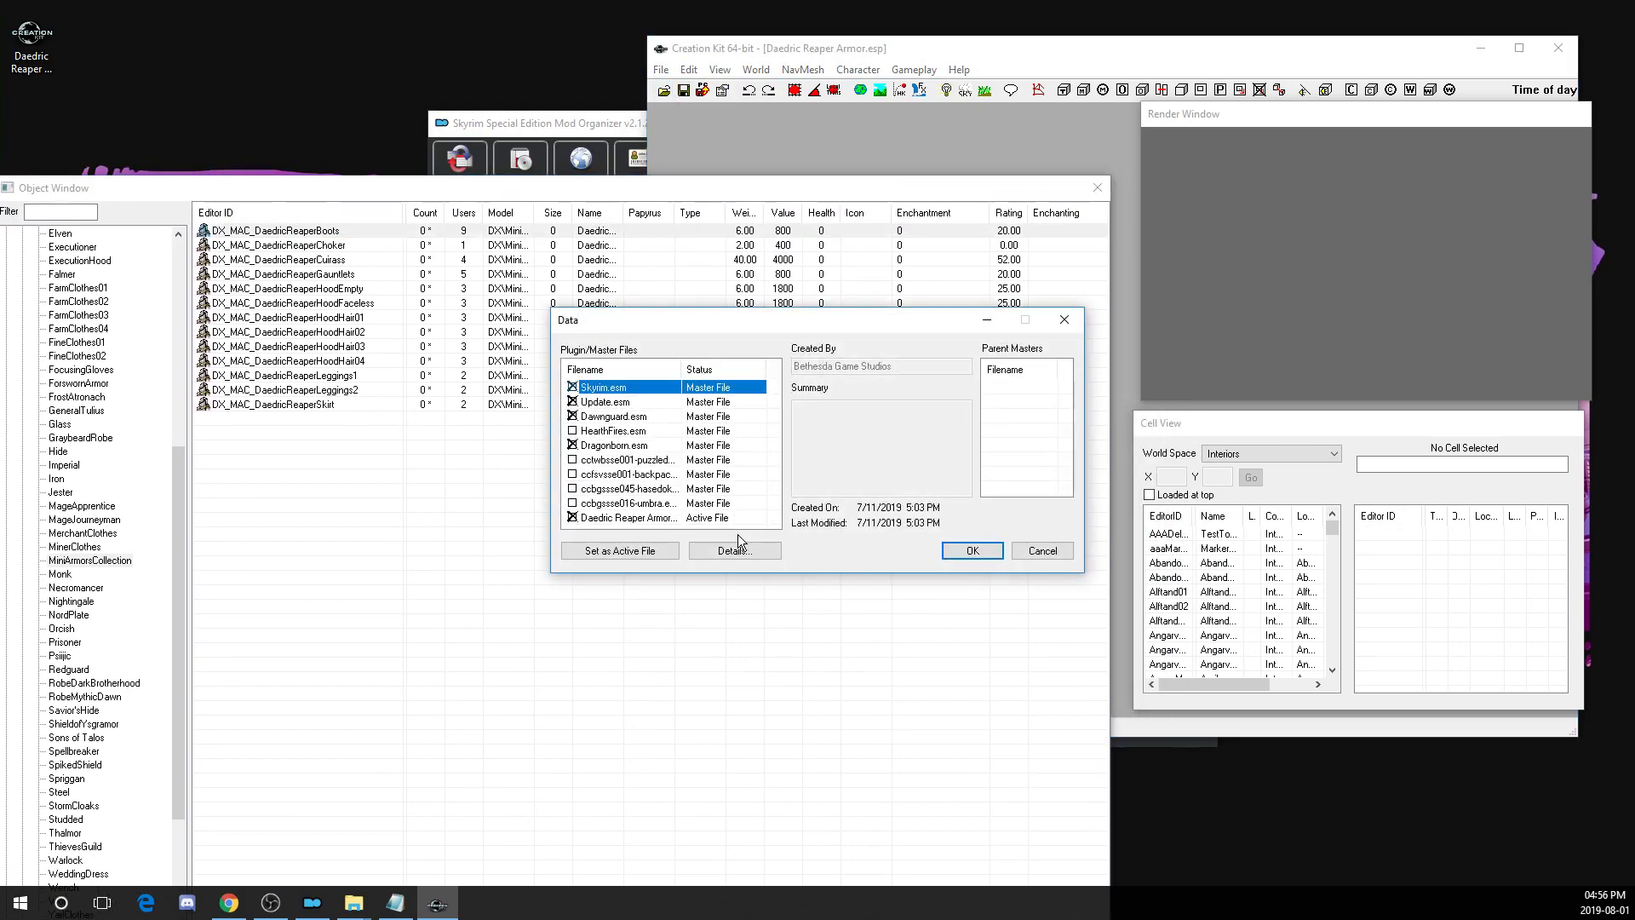
left_click(611, 518)
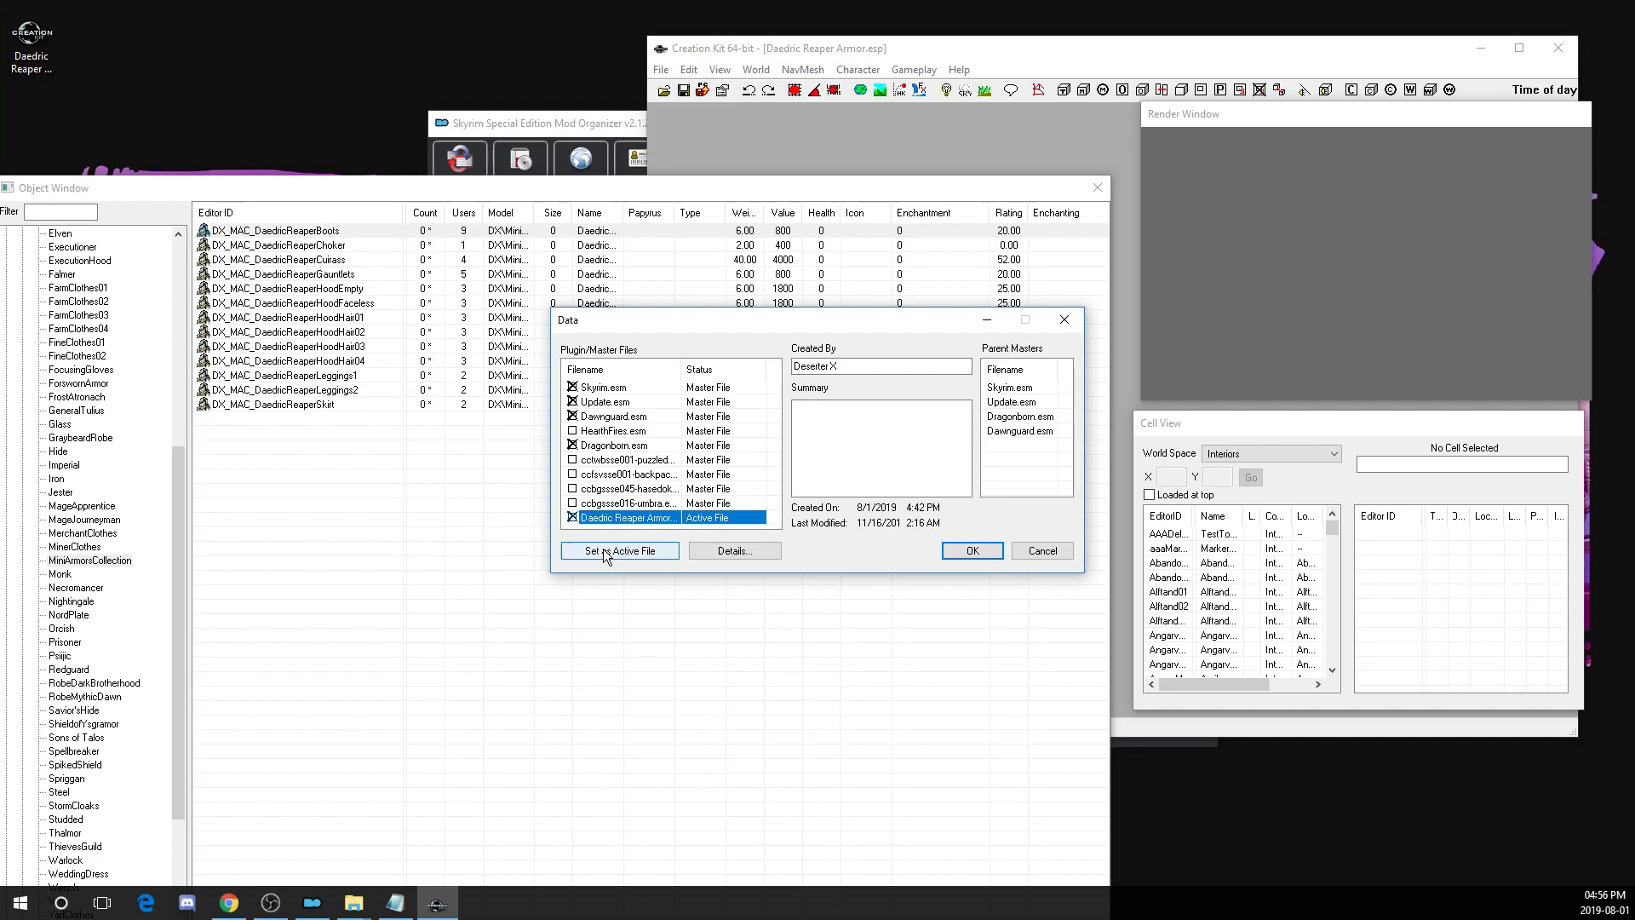
- Cancel the Data list, collapse the Items node, and move the Object Window to reveal the render and cell views
left_click(1041, 552)
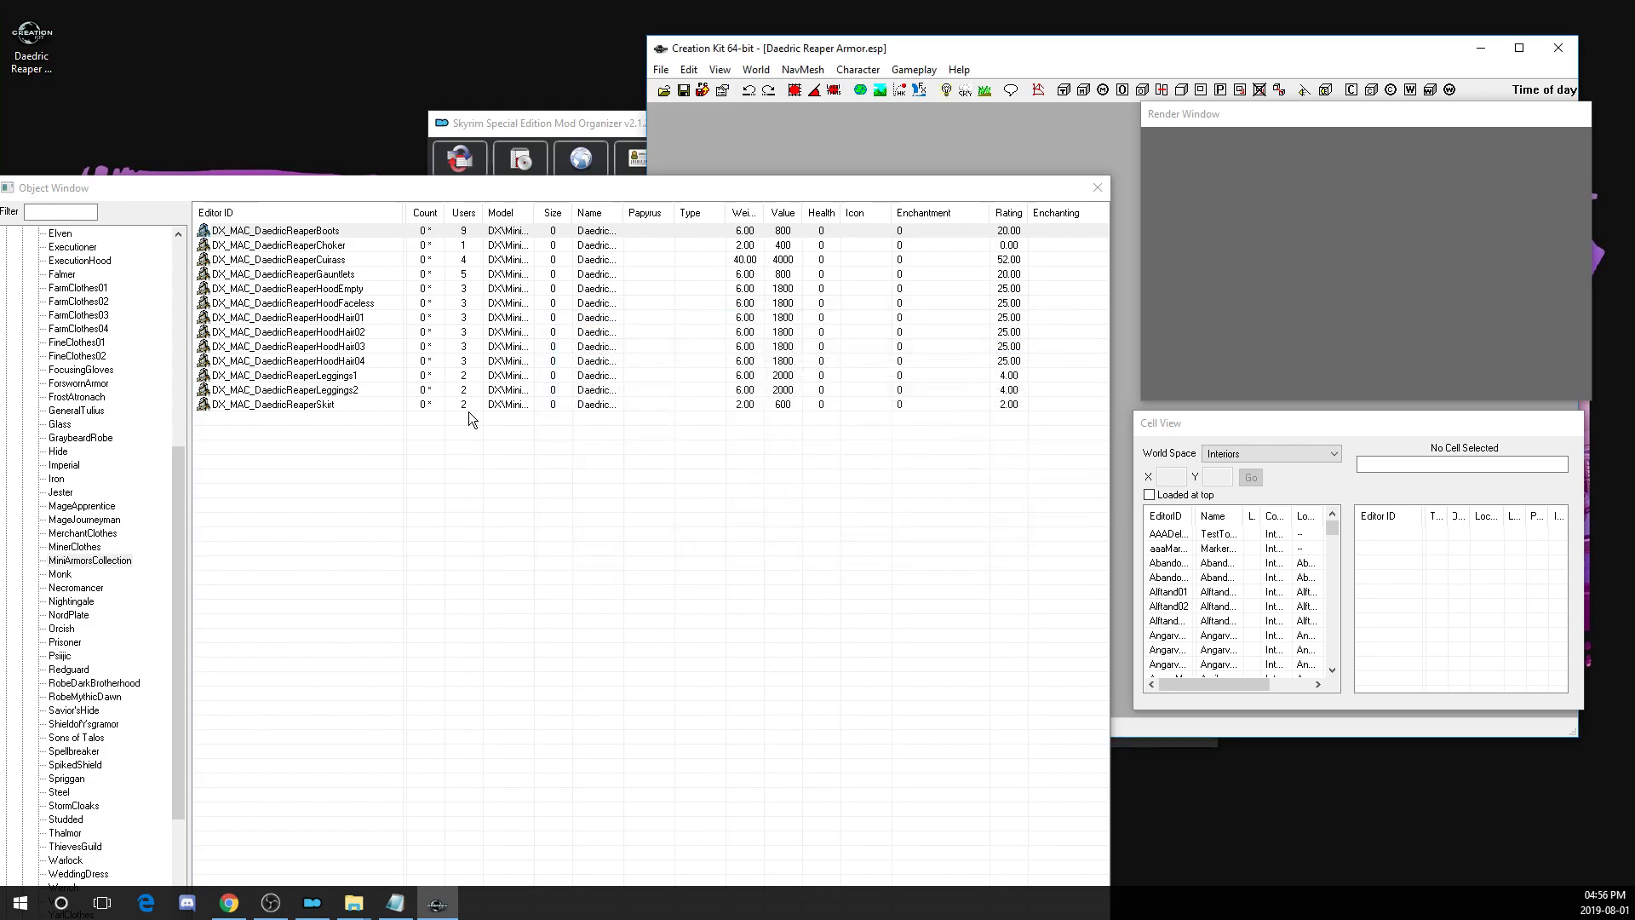
left_click_drag(186, 188, 329, 62)
left_click_drag(326, 339, 325, 97)
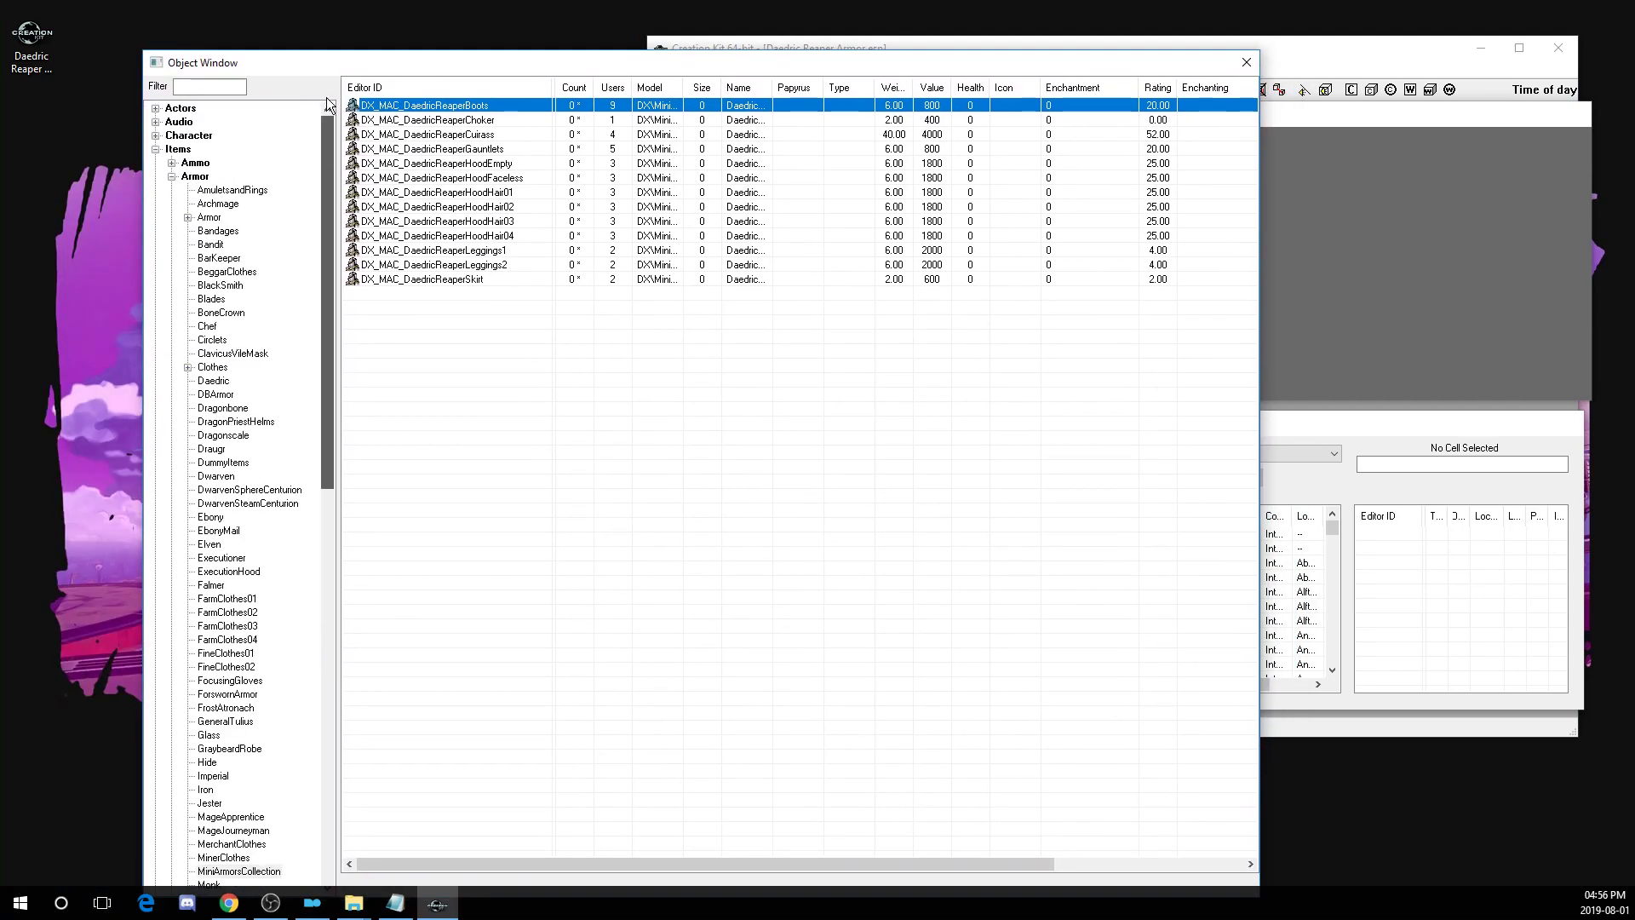
double_click(186, 149)
left_click_drag(595, 61, 468, 11)
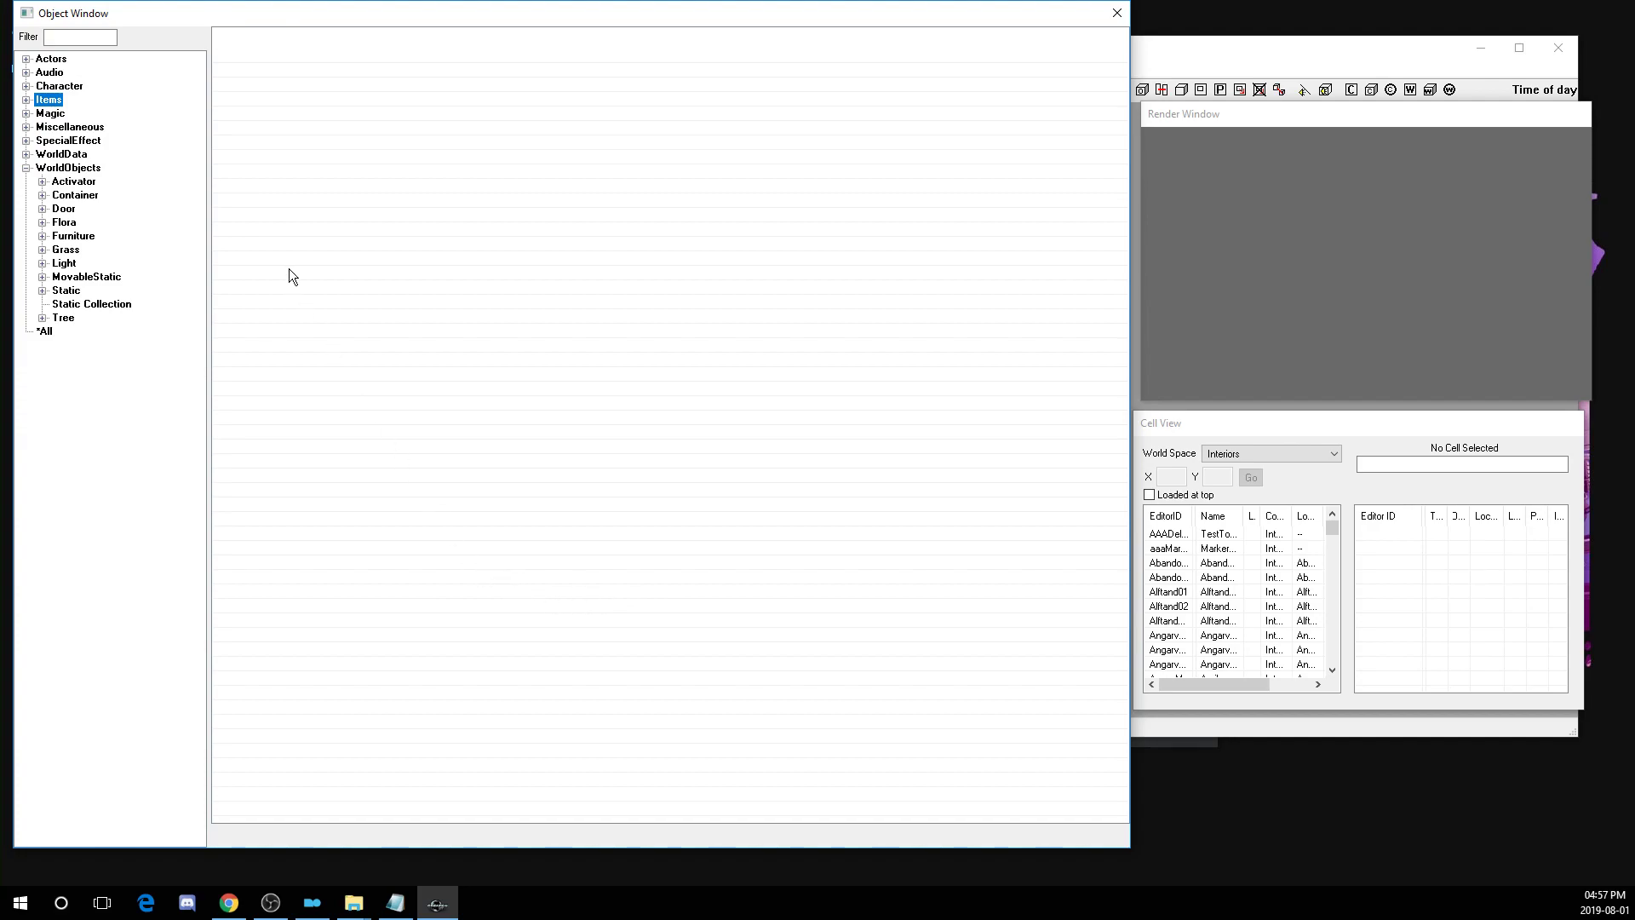
- Expand Items > Armor and select MiniArmorsCollection to list the 13 DX_MAC_DaedricReaper armor records
left_click(26, 99)
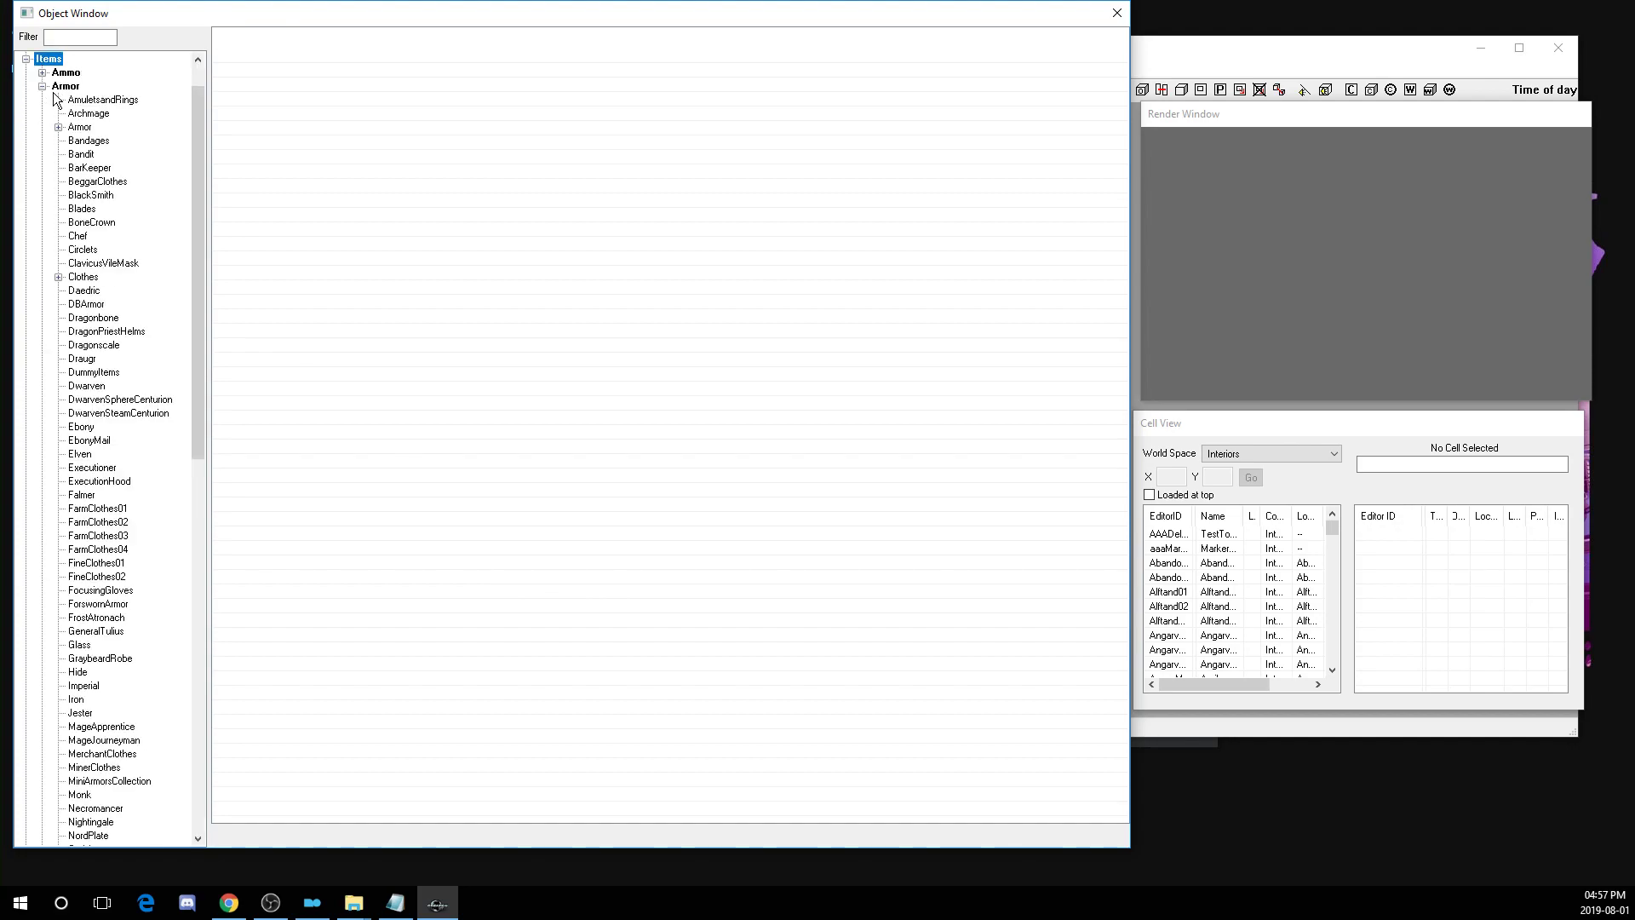
left_click(42, 86)
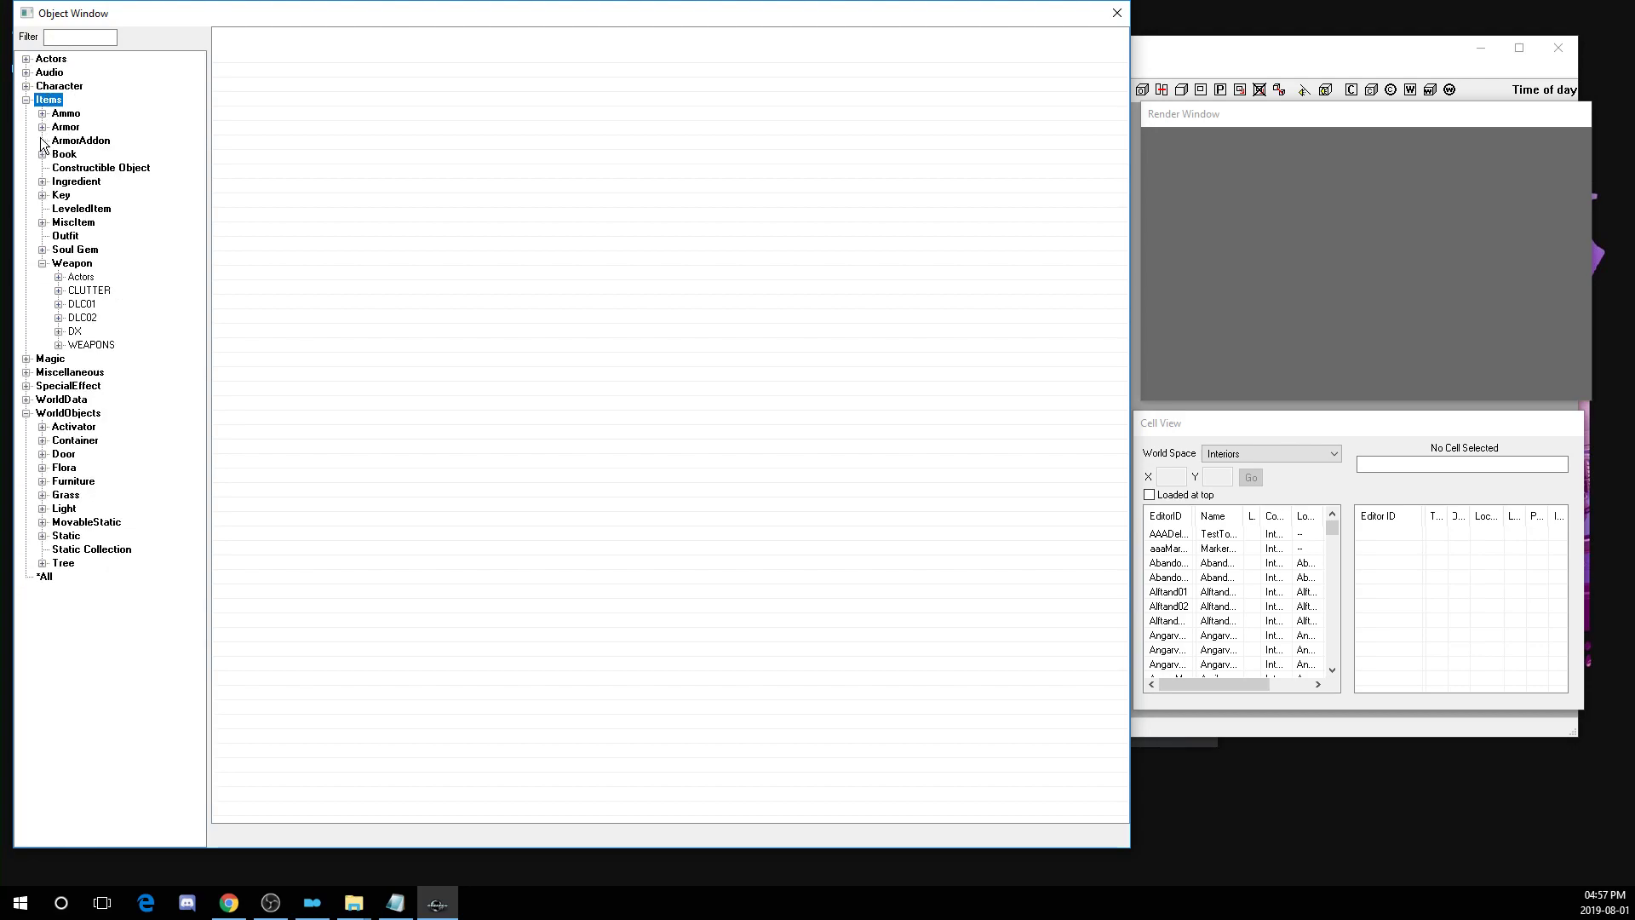
left_click(42, 127)
left_click_drag(198, 159, 201, 303)
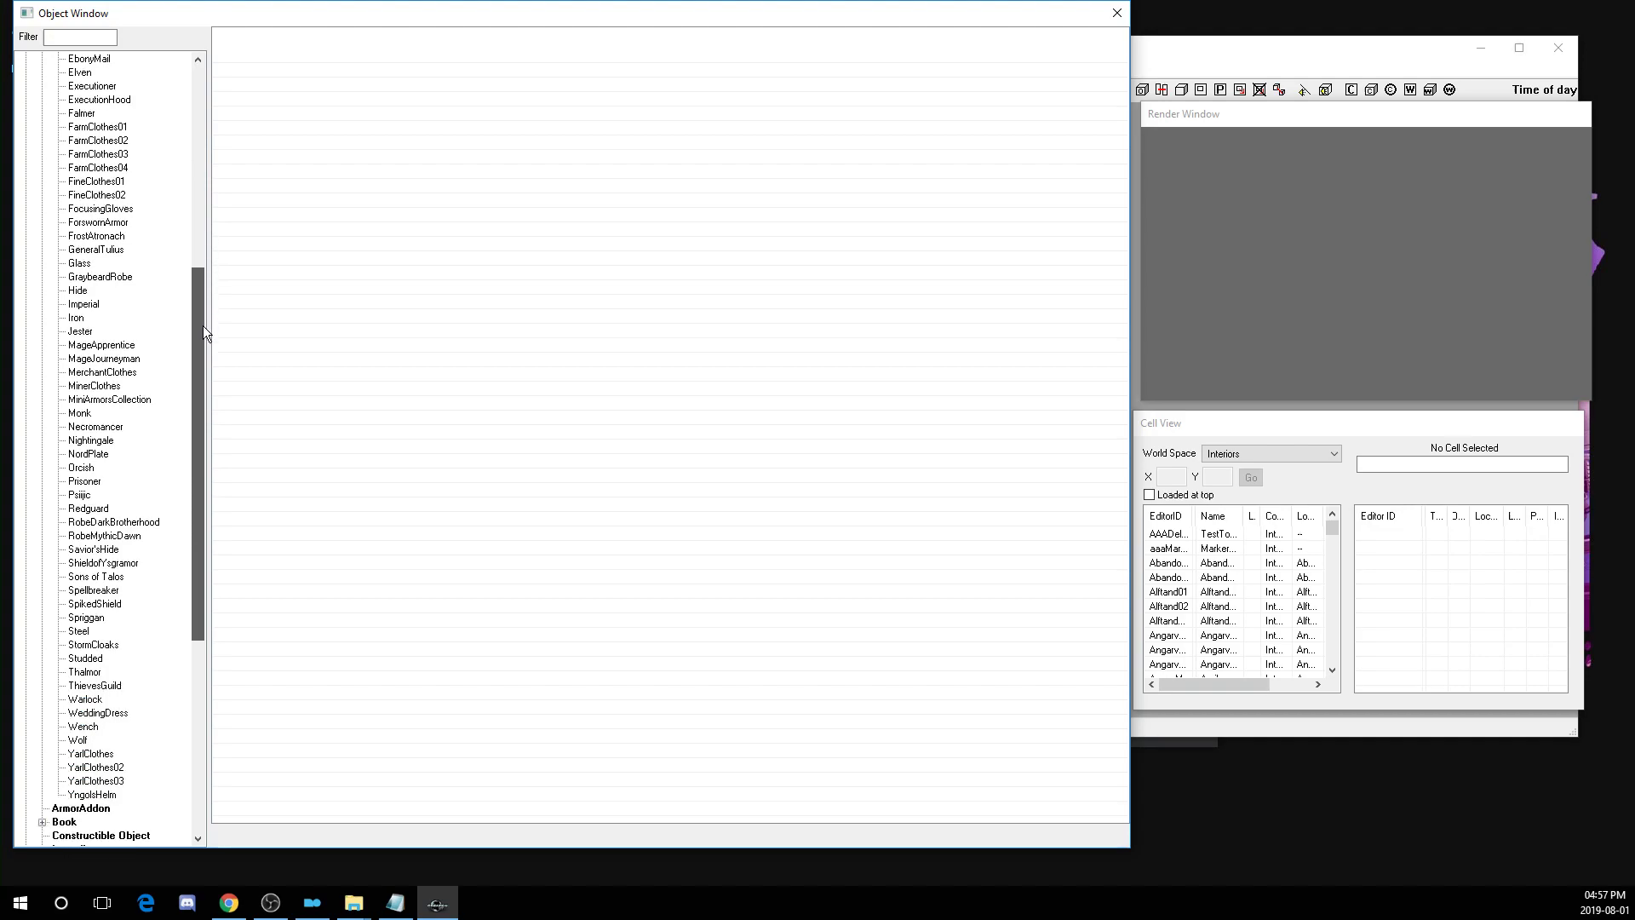
left_click_drag(203, 325, 203, 343)
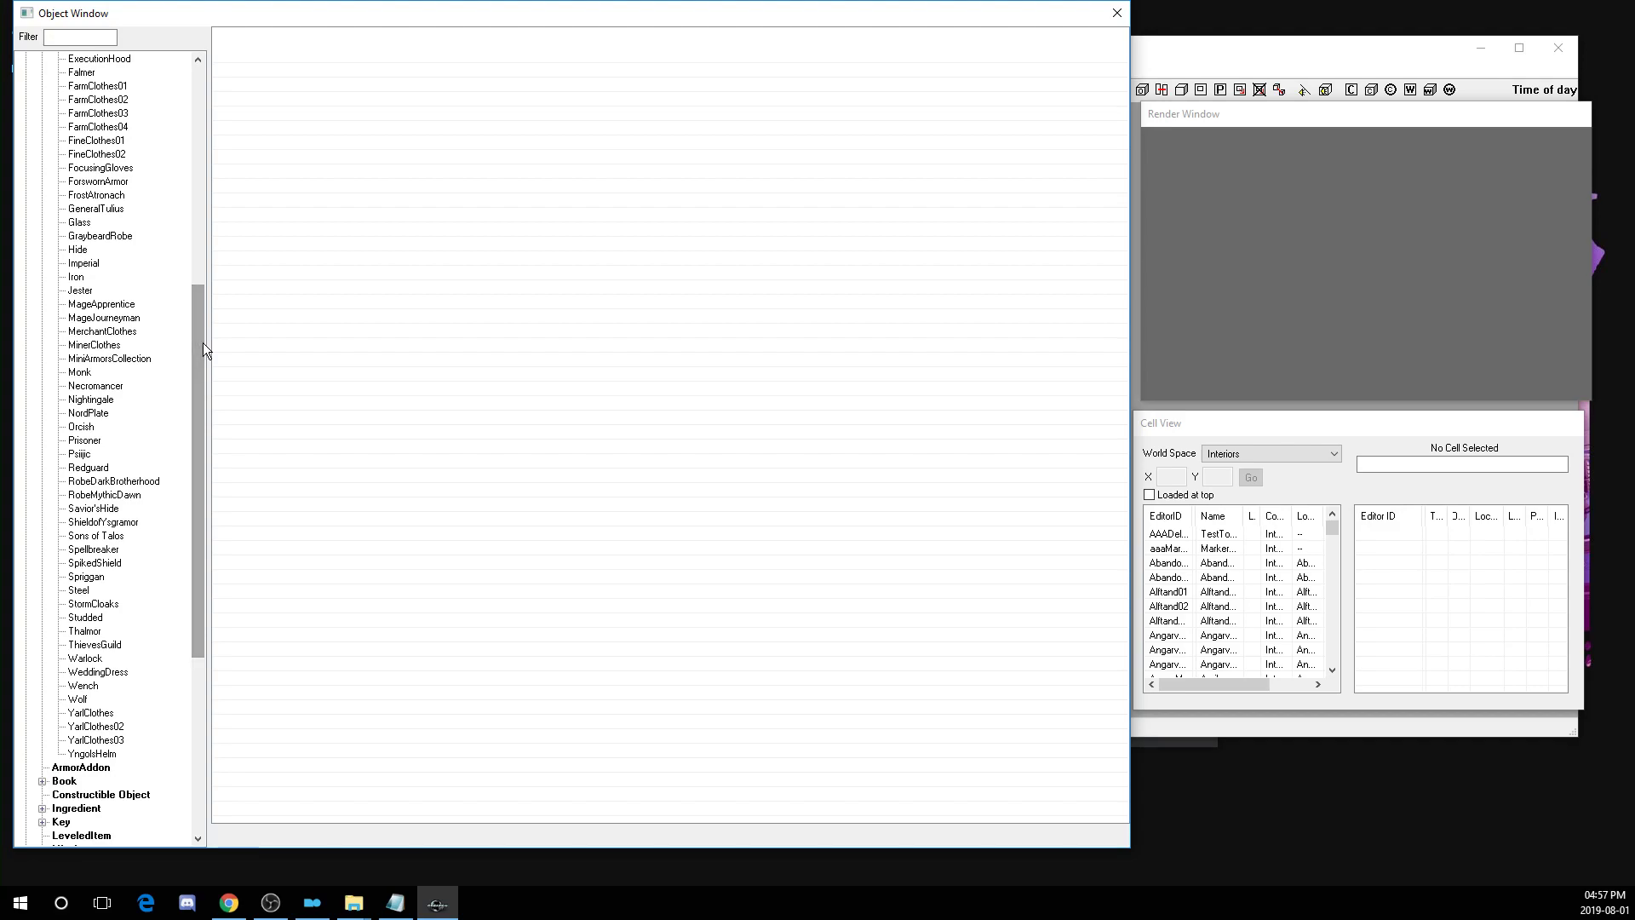
left_click(102, 358)
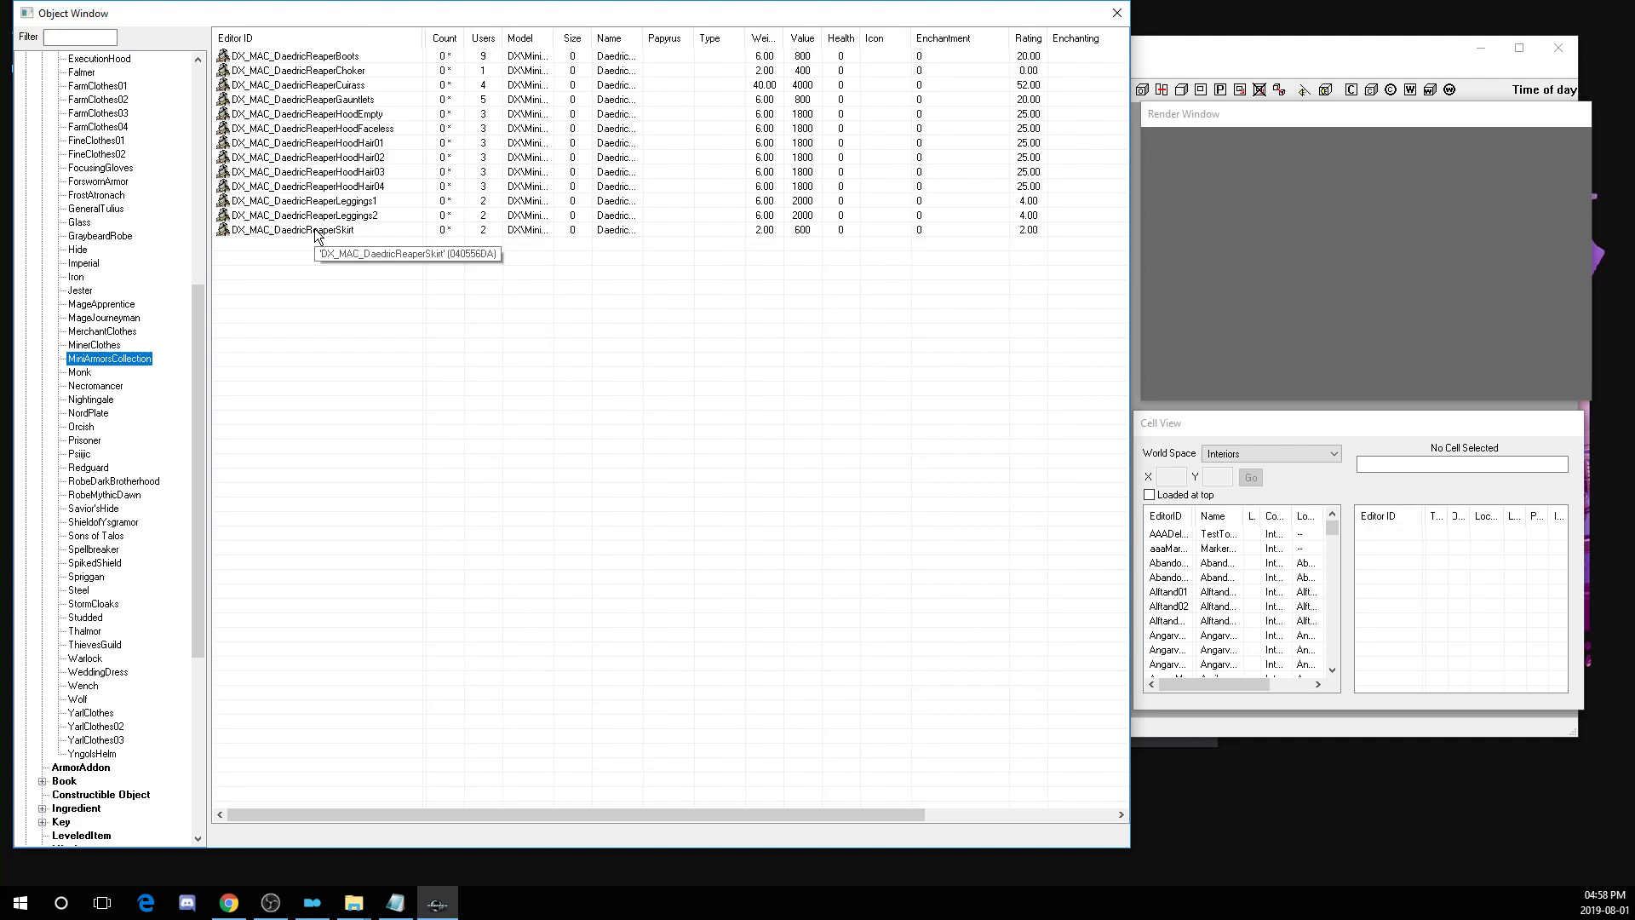
- Open DX_MAC_DaedricReaperBoots and position its Armor dialog (value 800, weight 6.0, Heavy, rating 20)
double_click(304, 59)
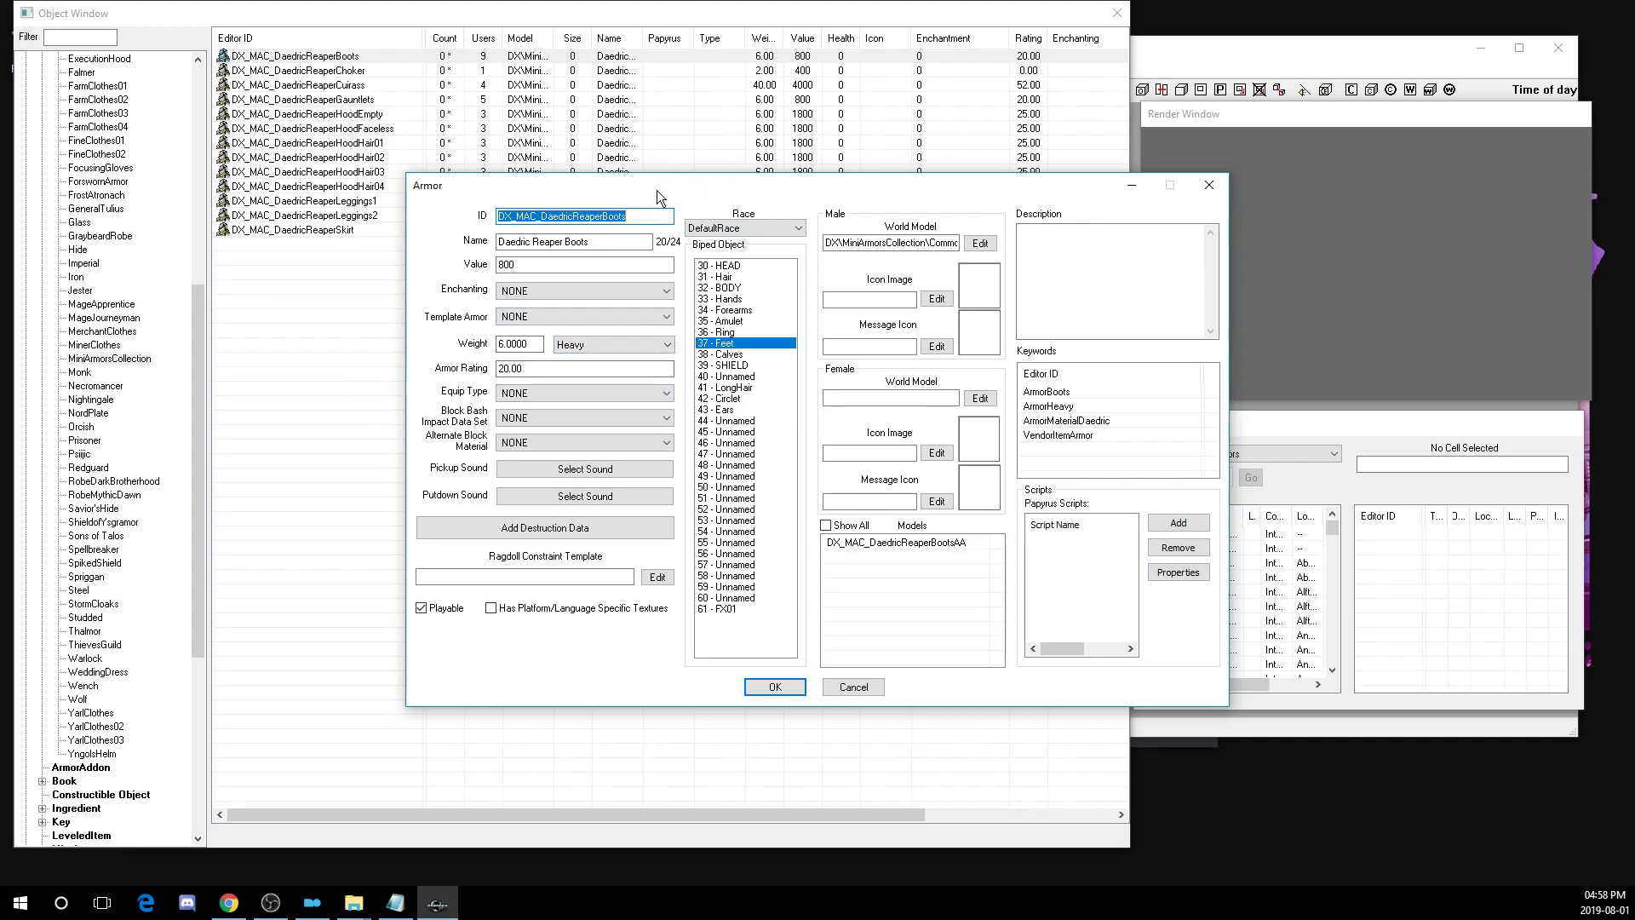
left_click_drag(657, 190, 574, 170)
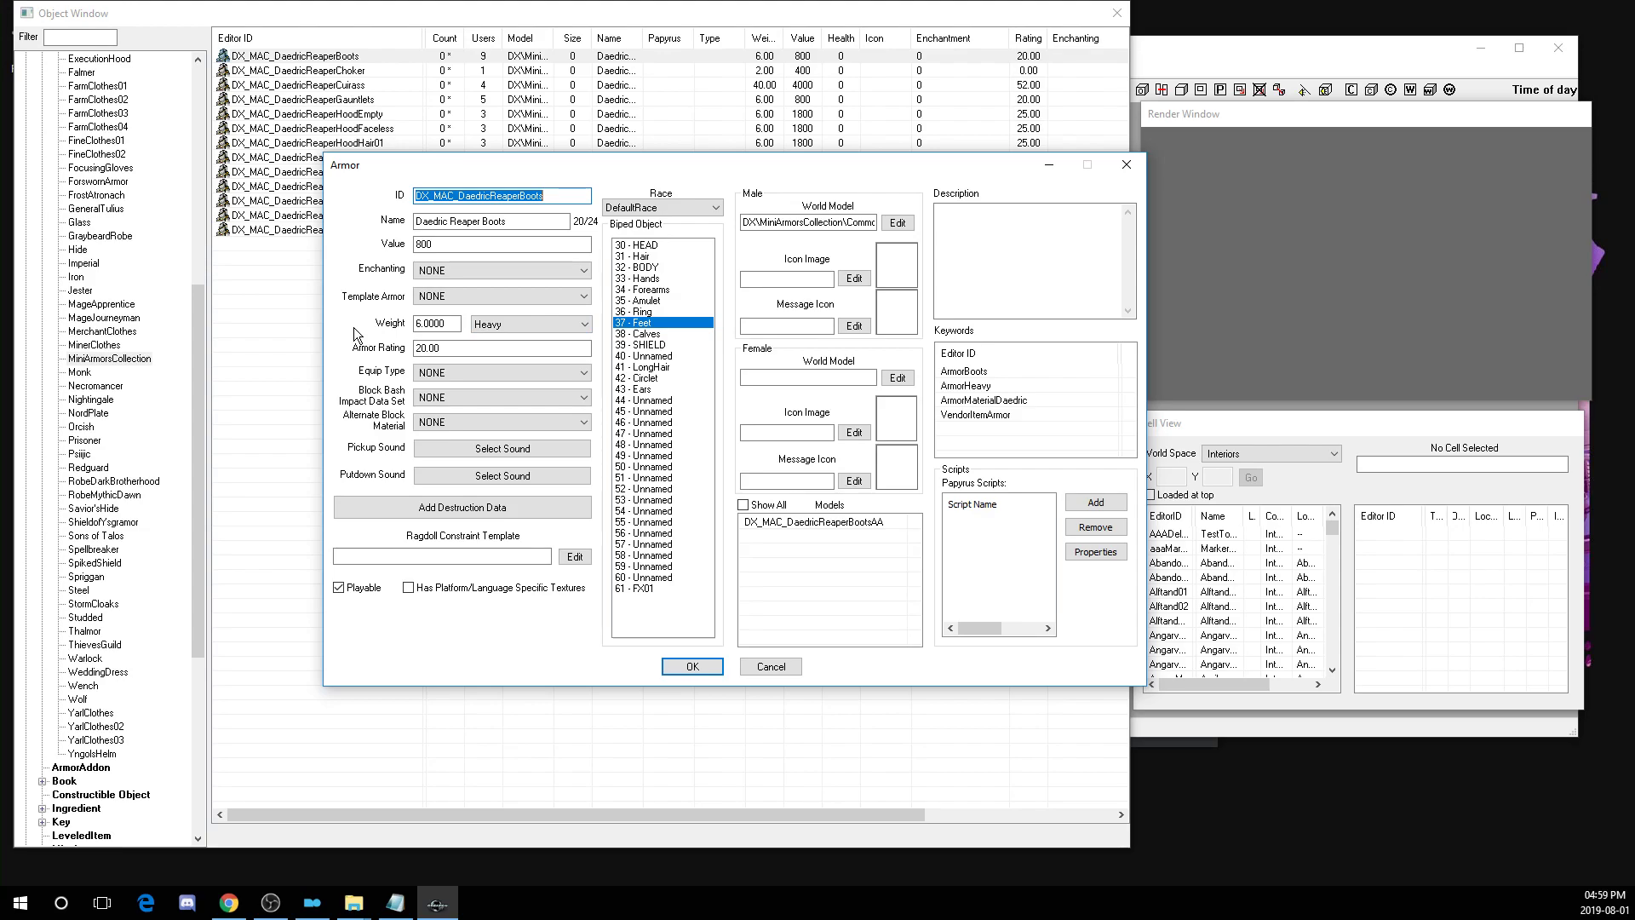
- Switch the boots' weight class dropdown from Heavy to Light
left_click(509, 324)
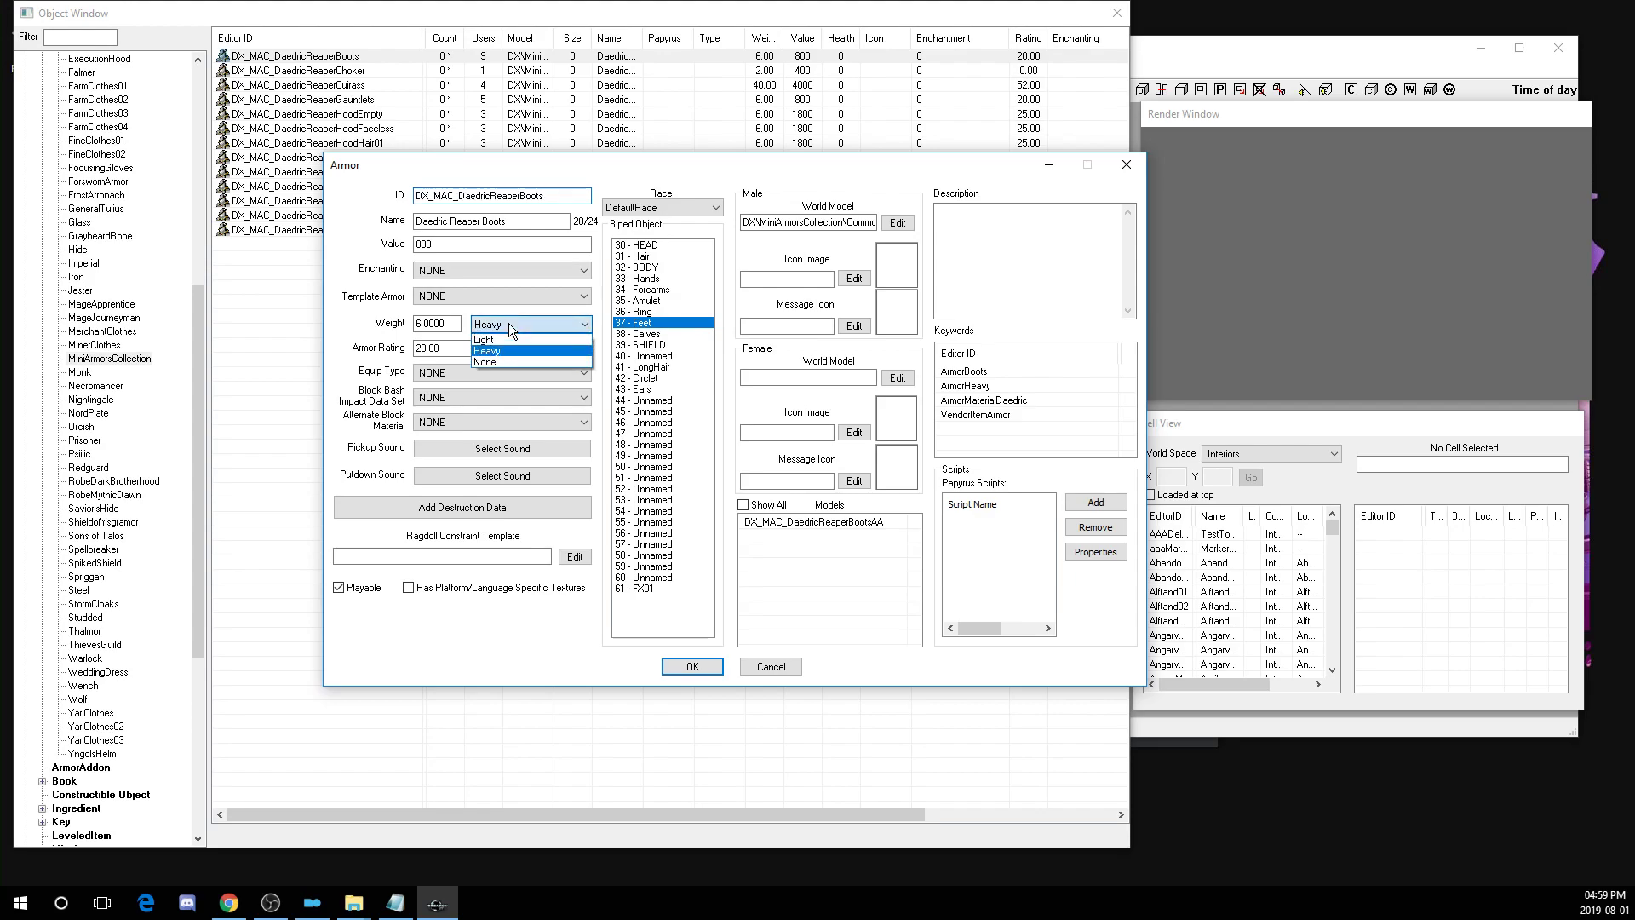
left_click(489, 340)
key("Up")
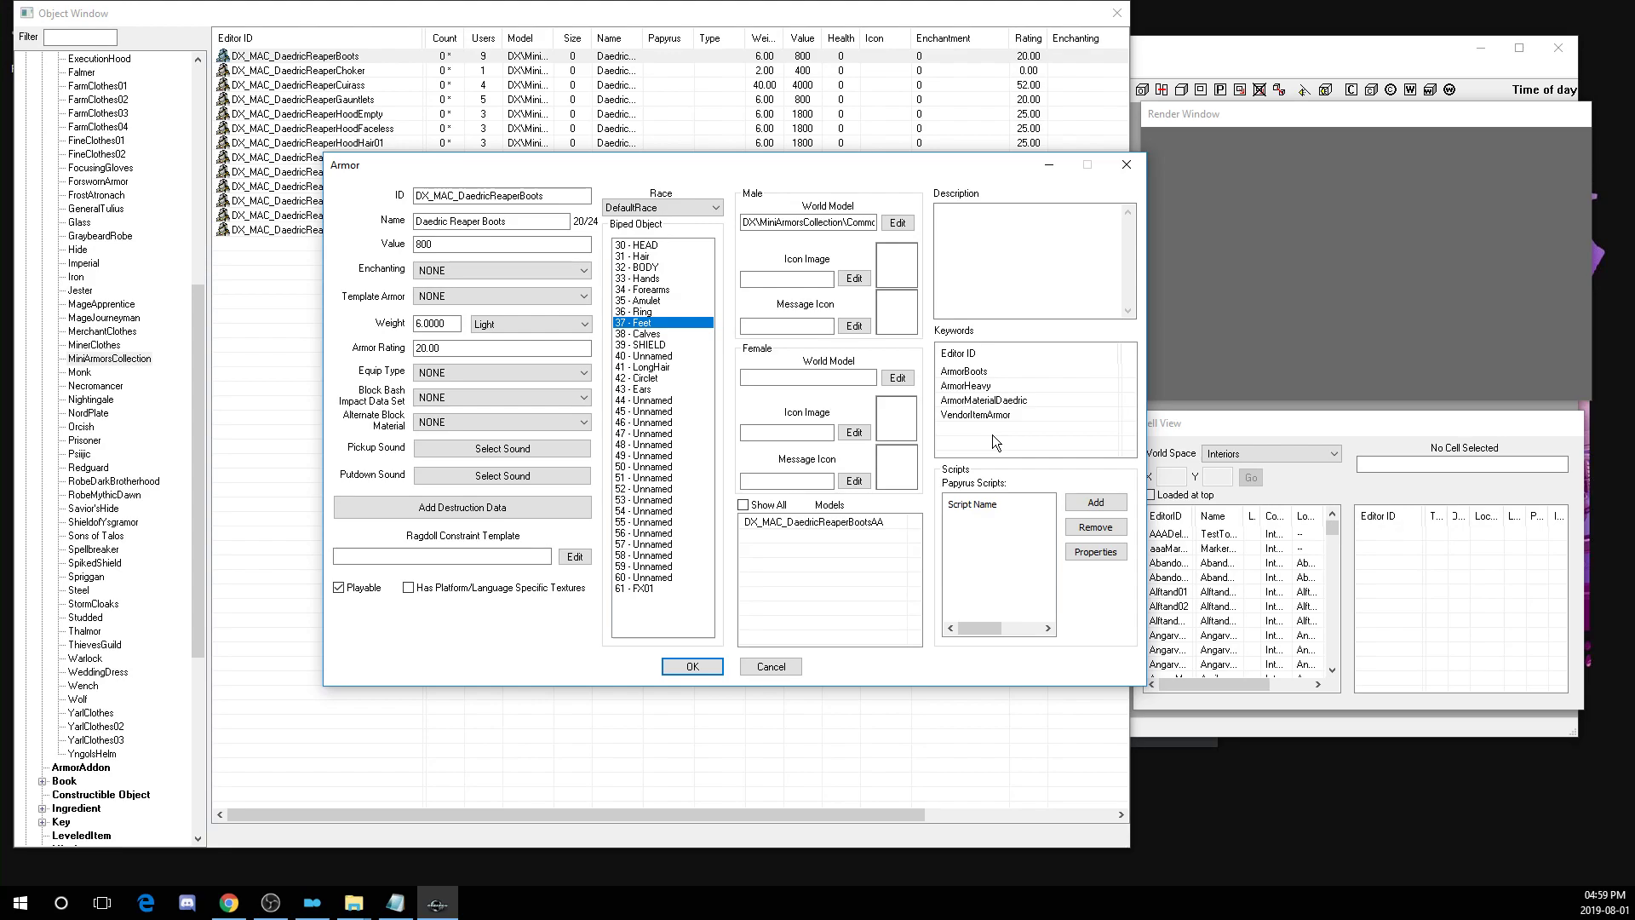
- Delete ArmorHeavy from the boots' Keywords list, keeping ArmorBoots, ArmorMaterialDaedric and VendorItemArmor
left_click(968, 387)
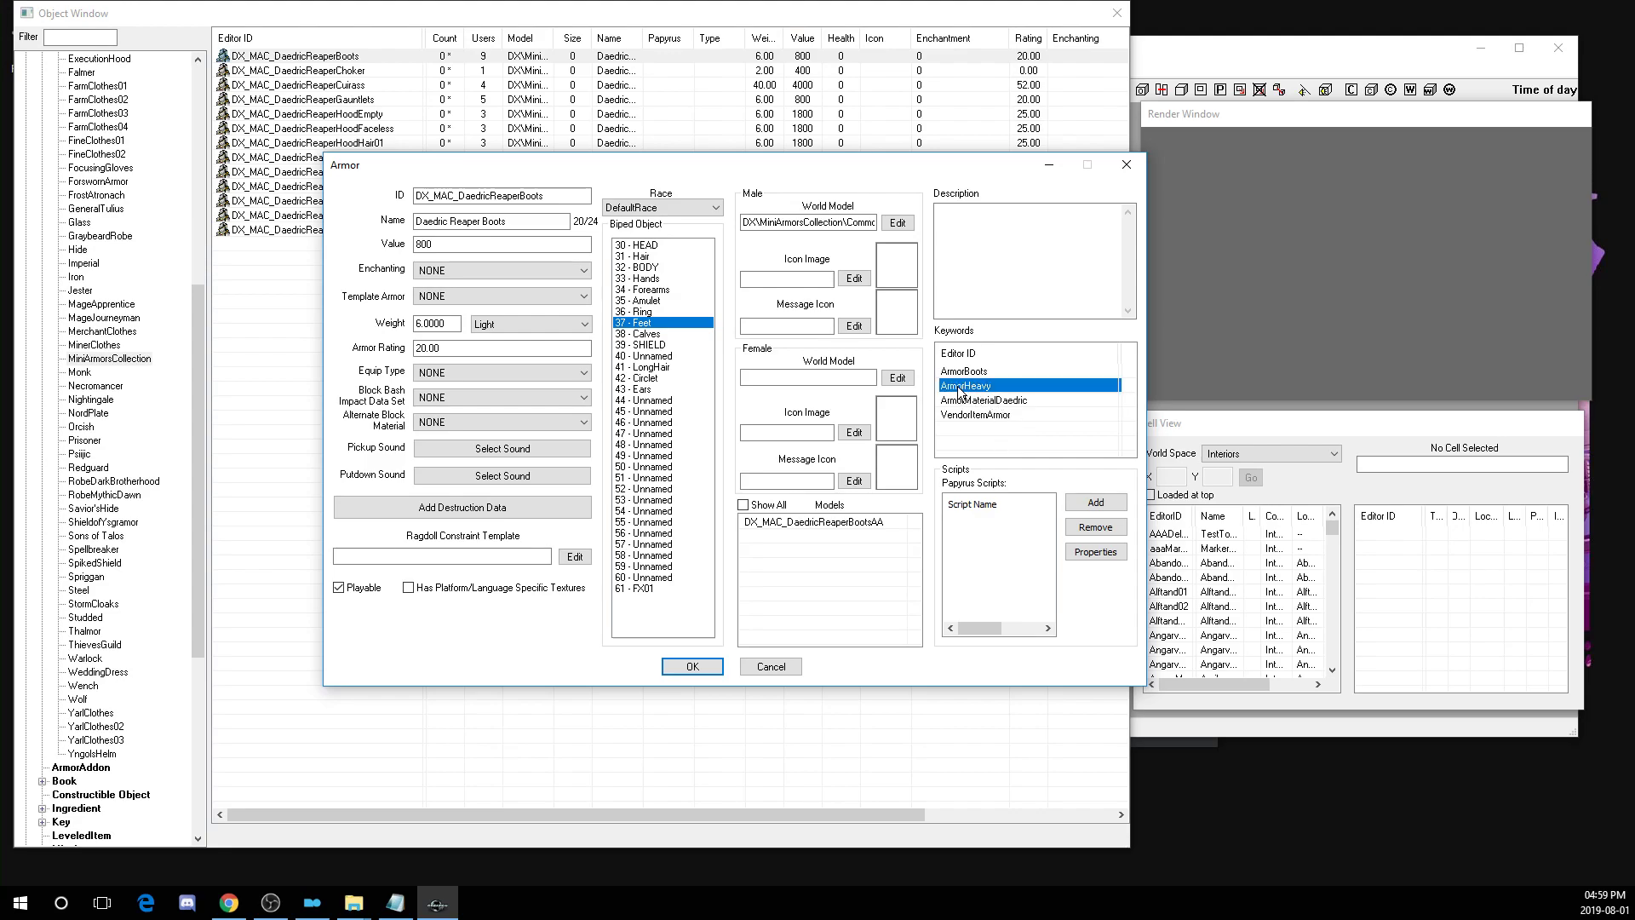
right_click(959, 391)
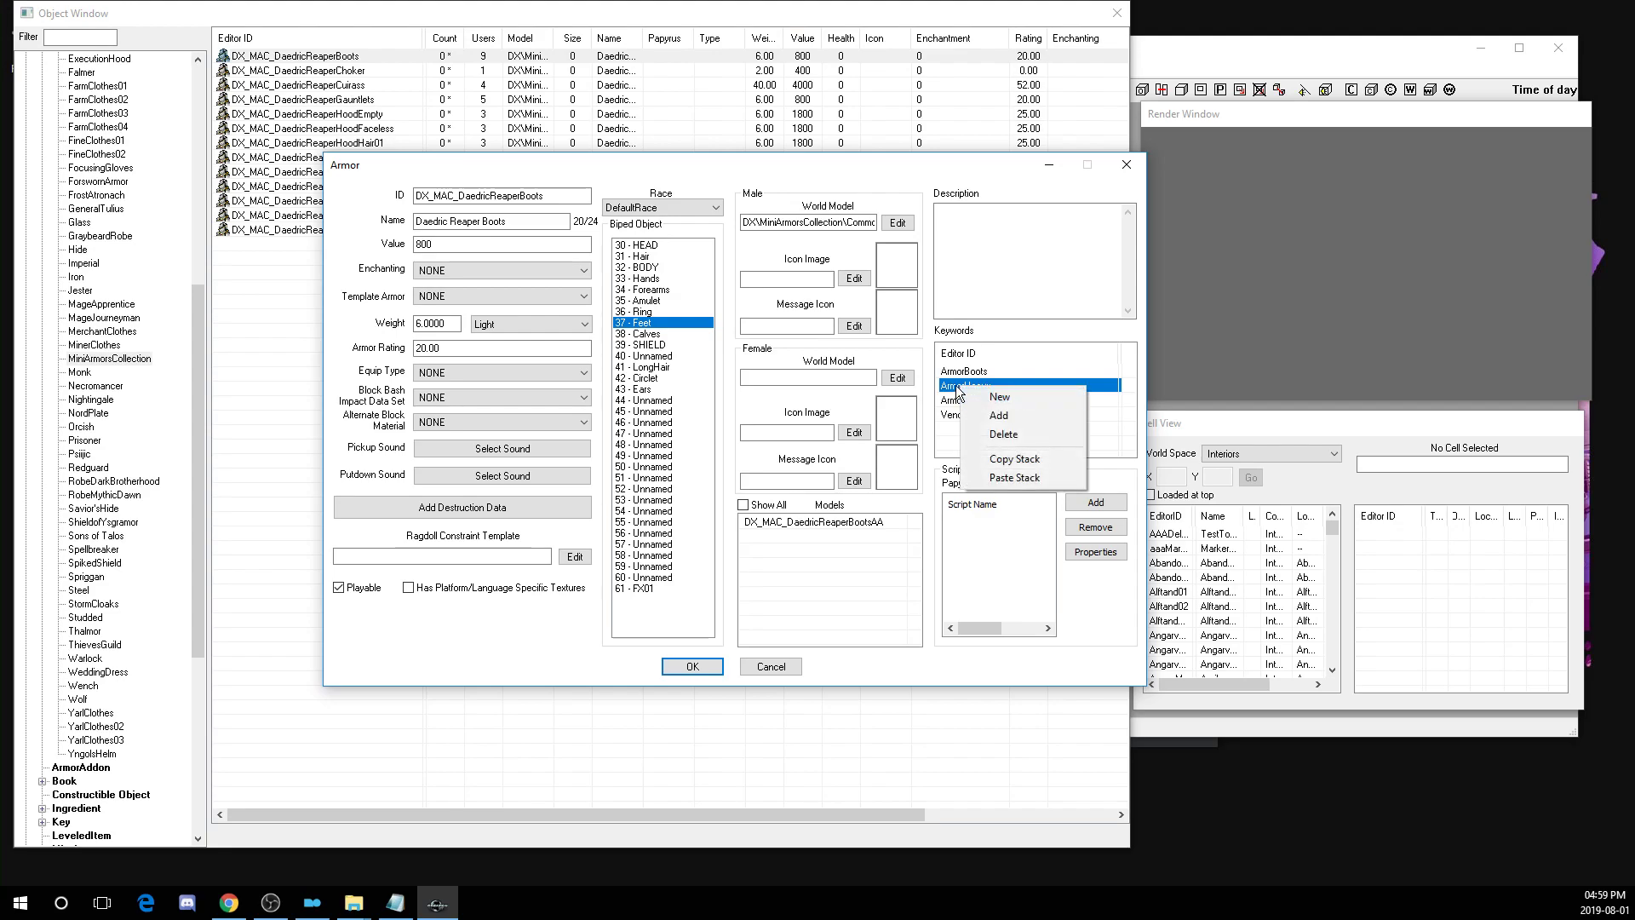
left_click(988, 431)
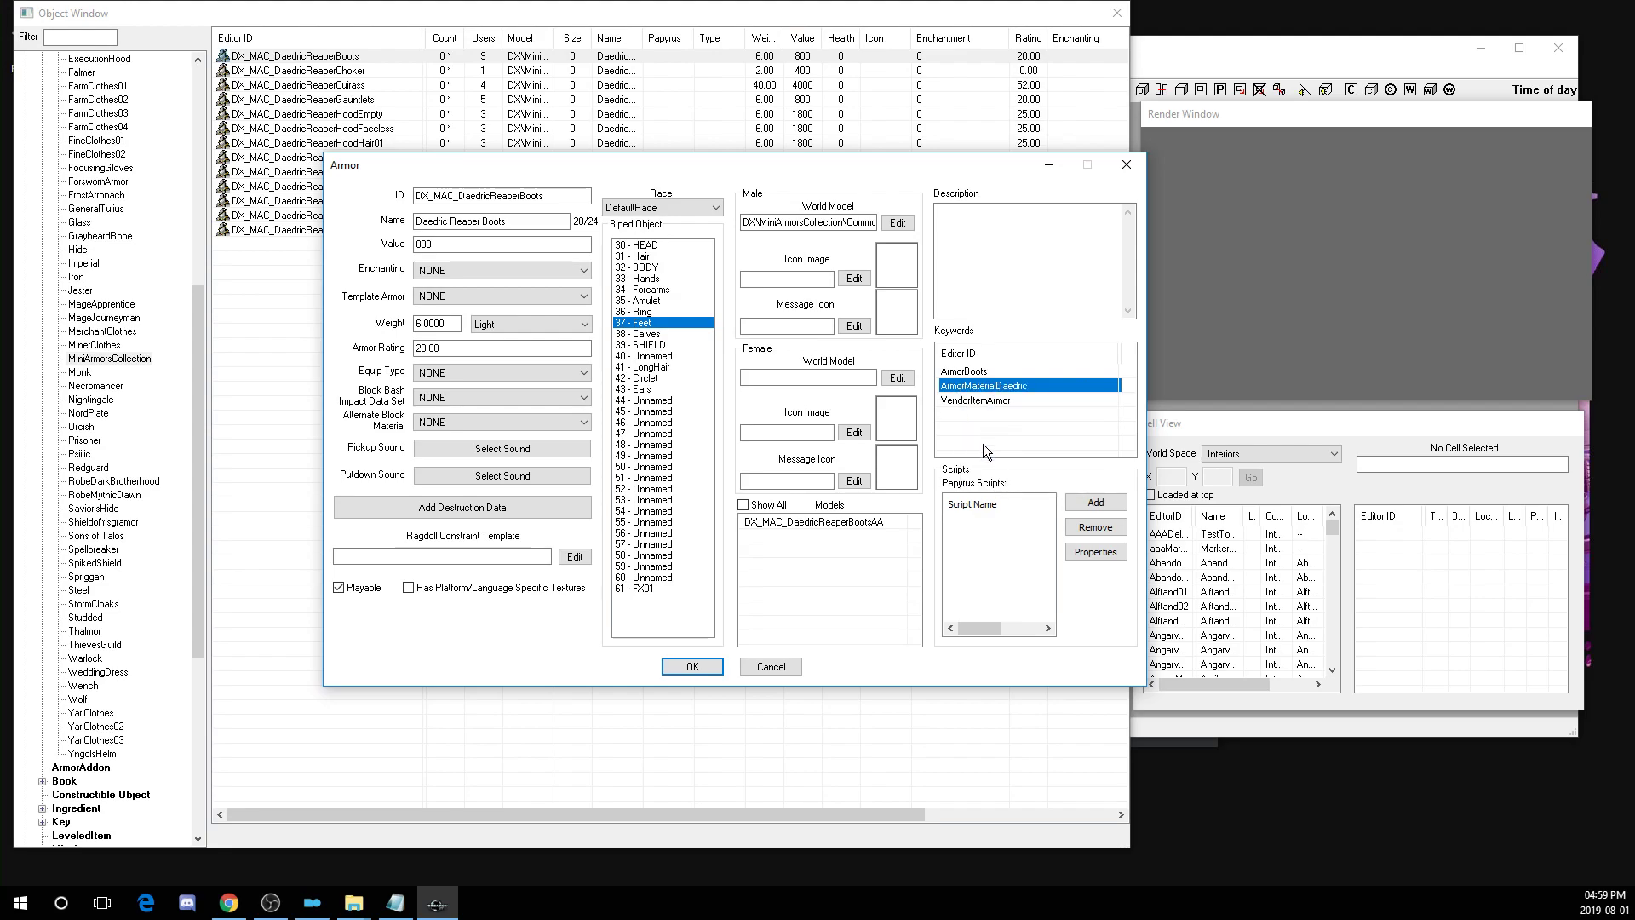
left_click(985, 449)
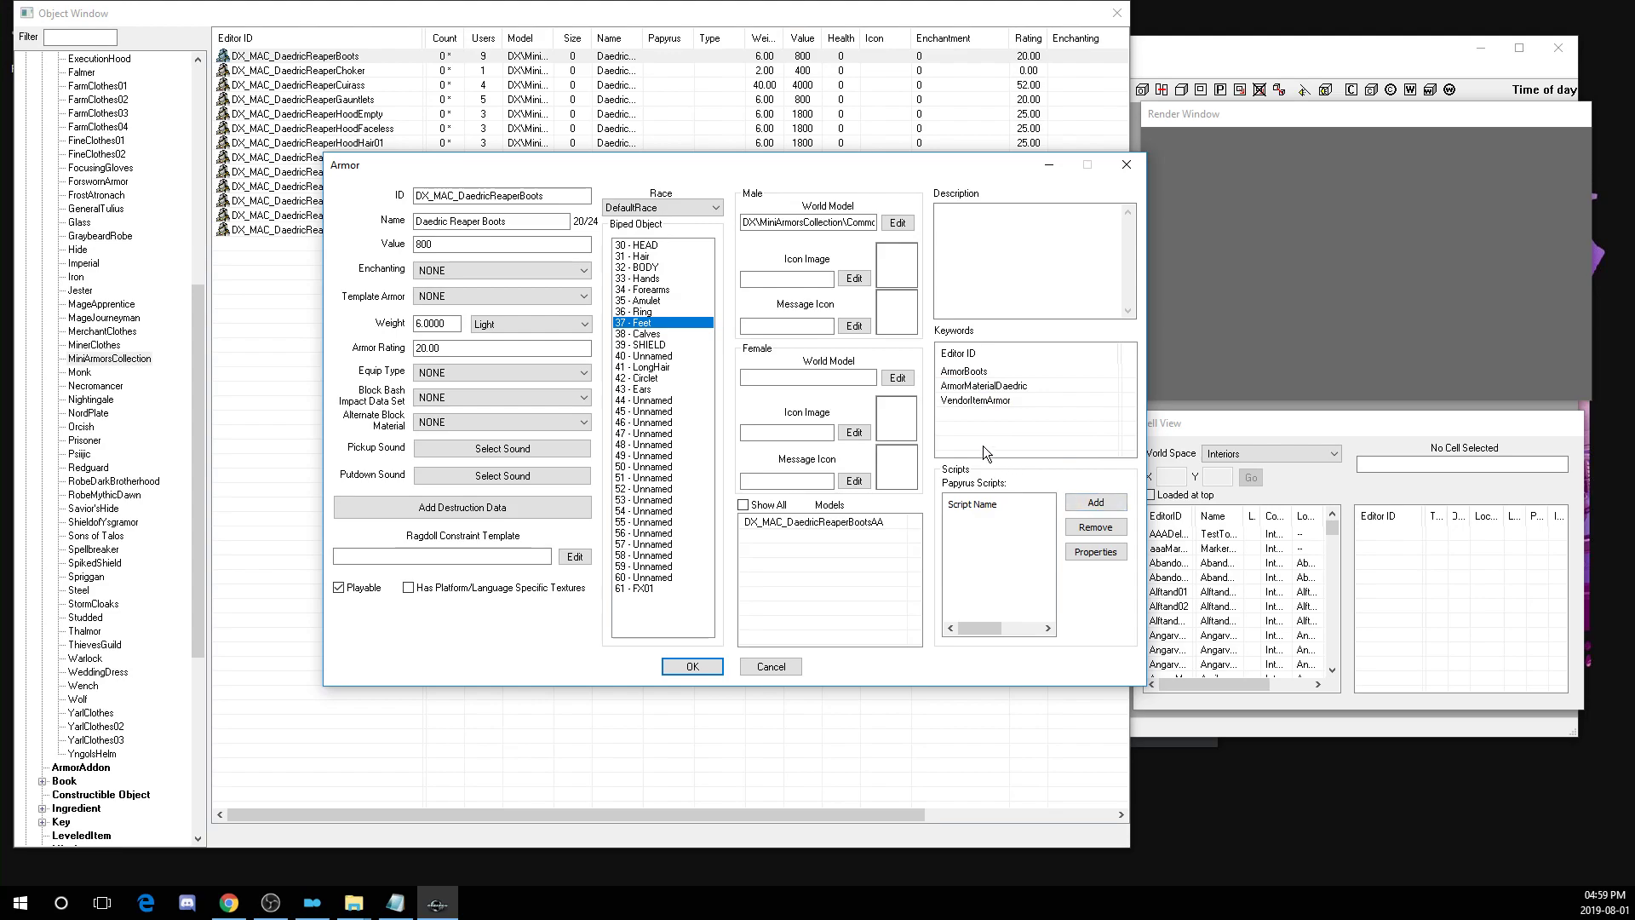
right_click(967, 426)
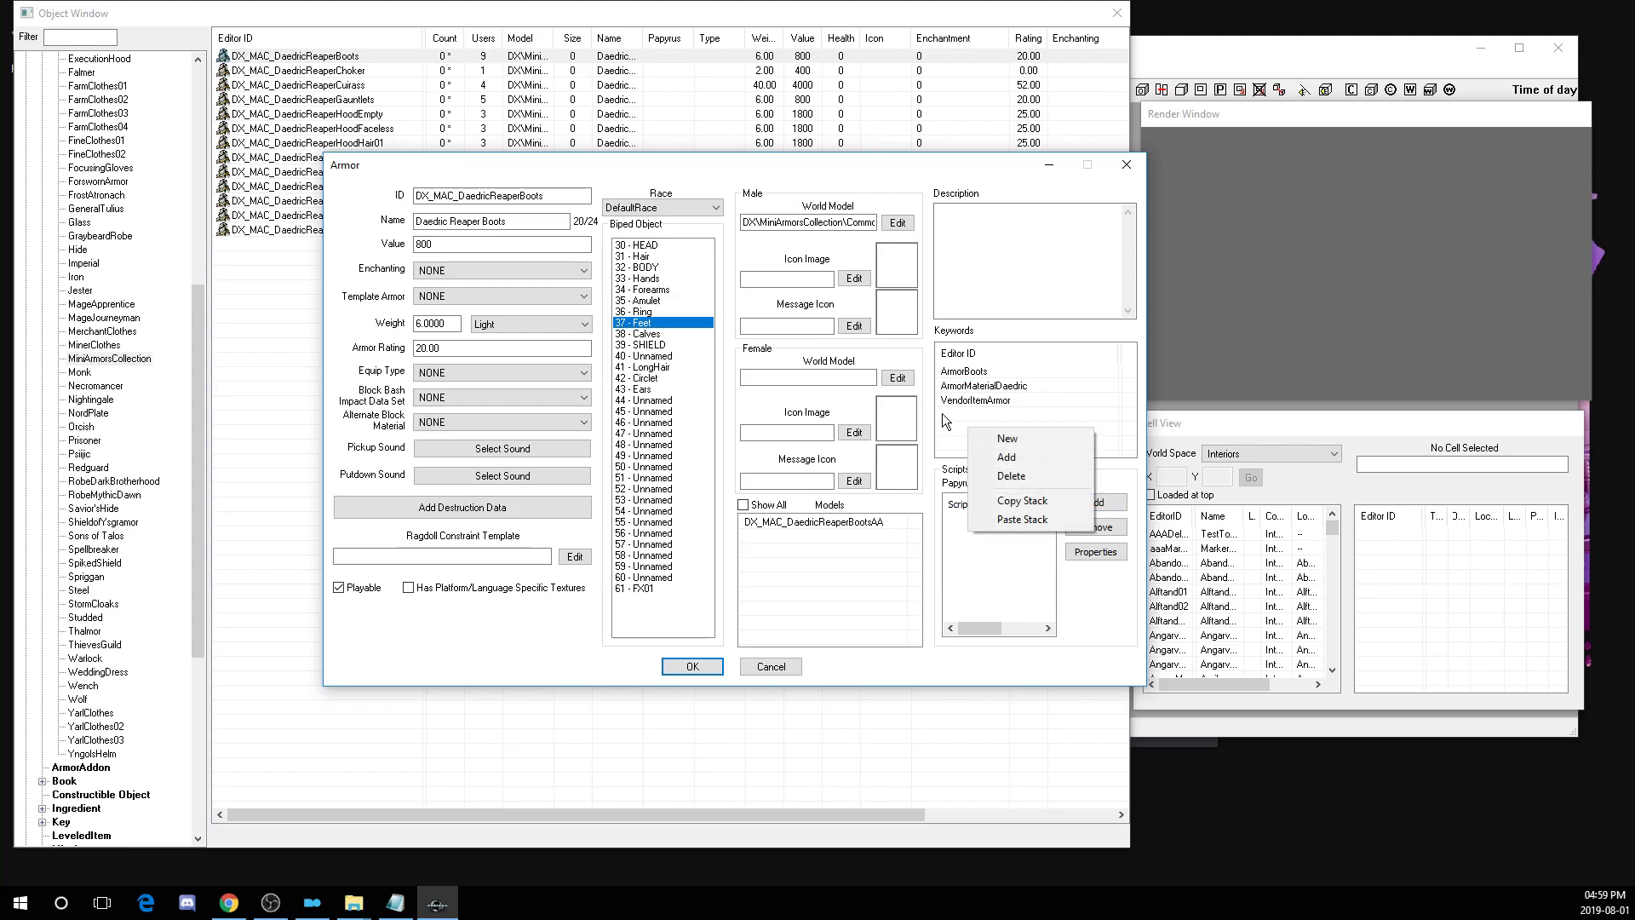
left_click(983, 375)
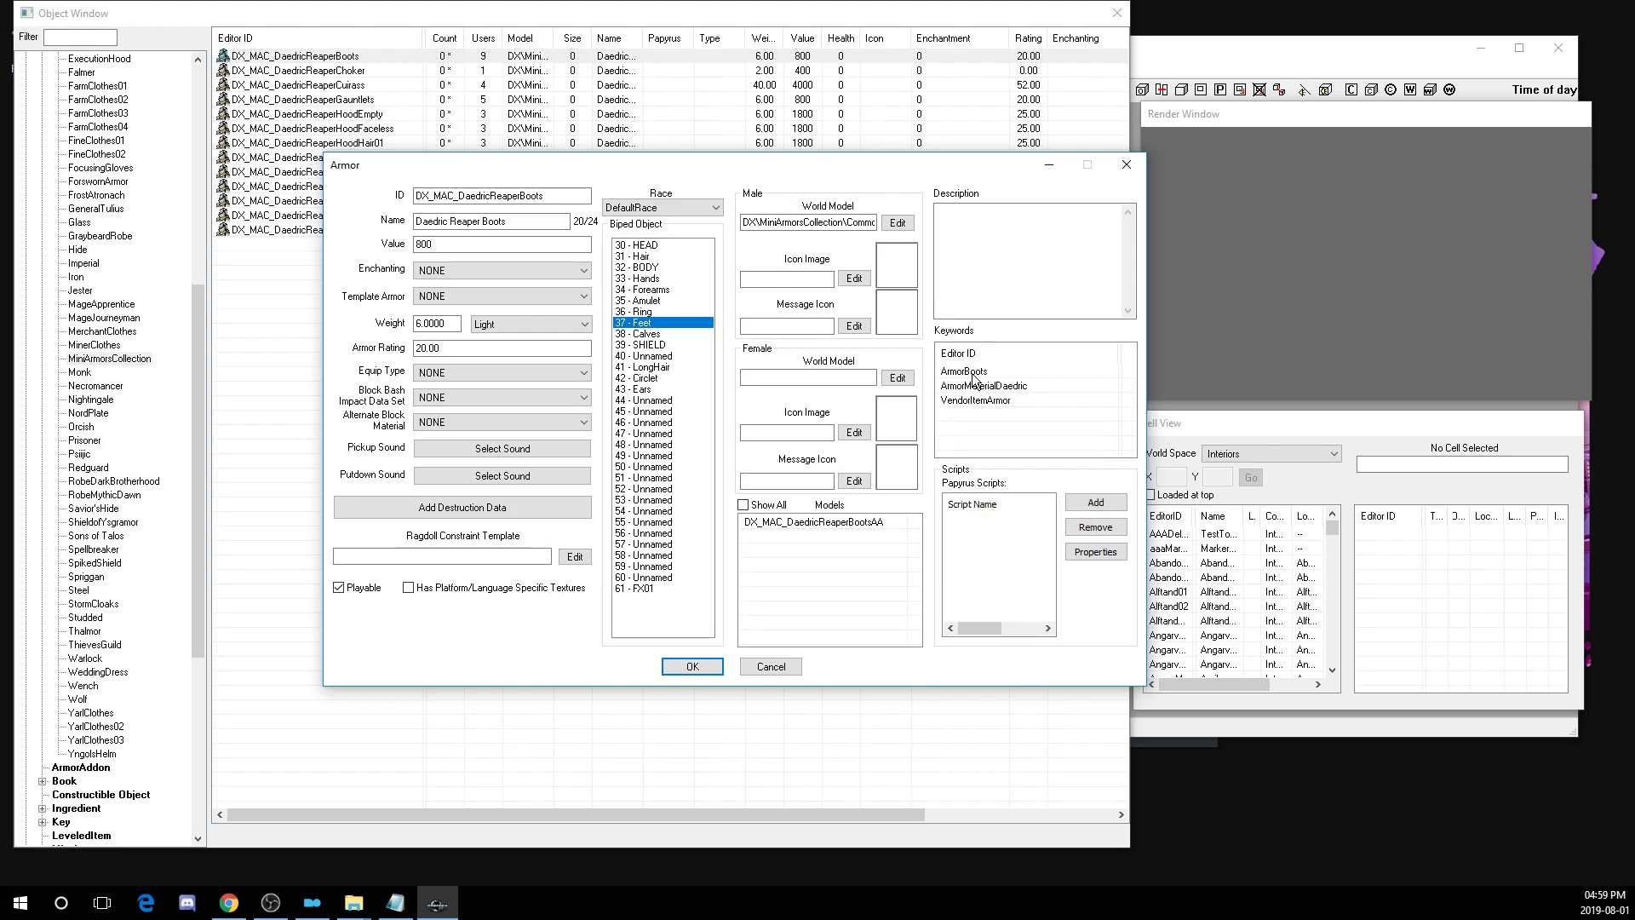
- Add the ArmorLight keyword to the boots by filtering Select Form for 'light'
right_click(967, 417)
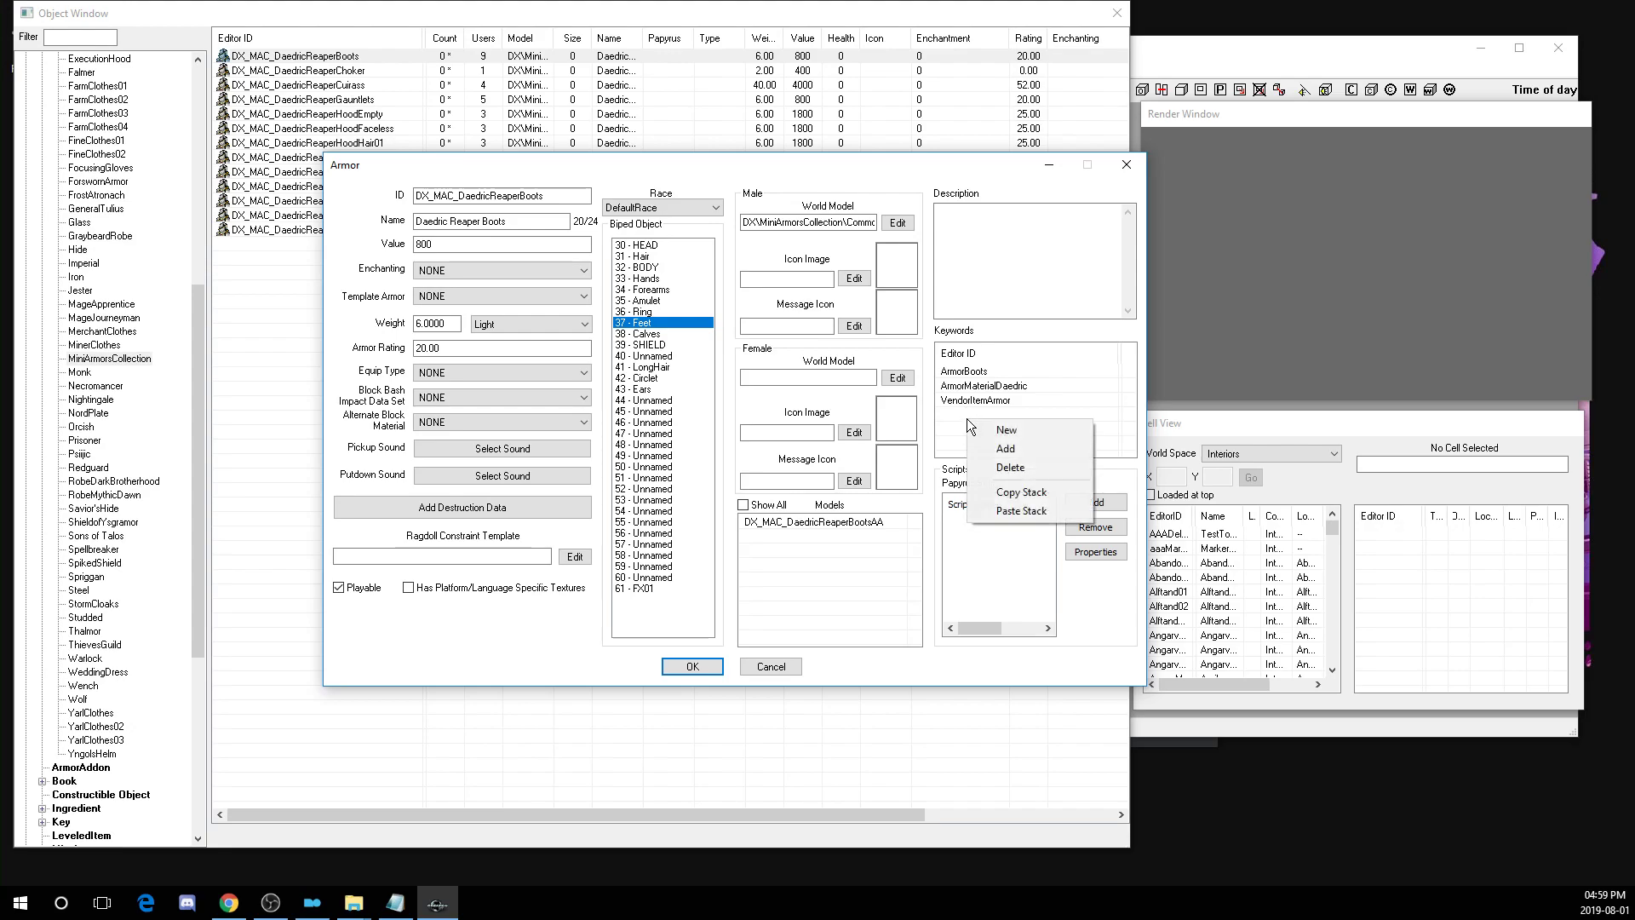
left_click(1000, 450)
left_click_drag(400, 192, 722, 219)
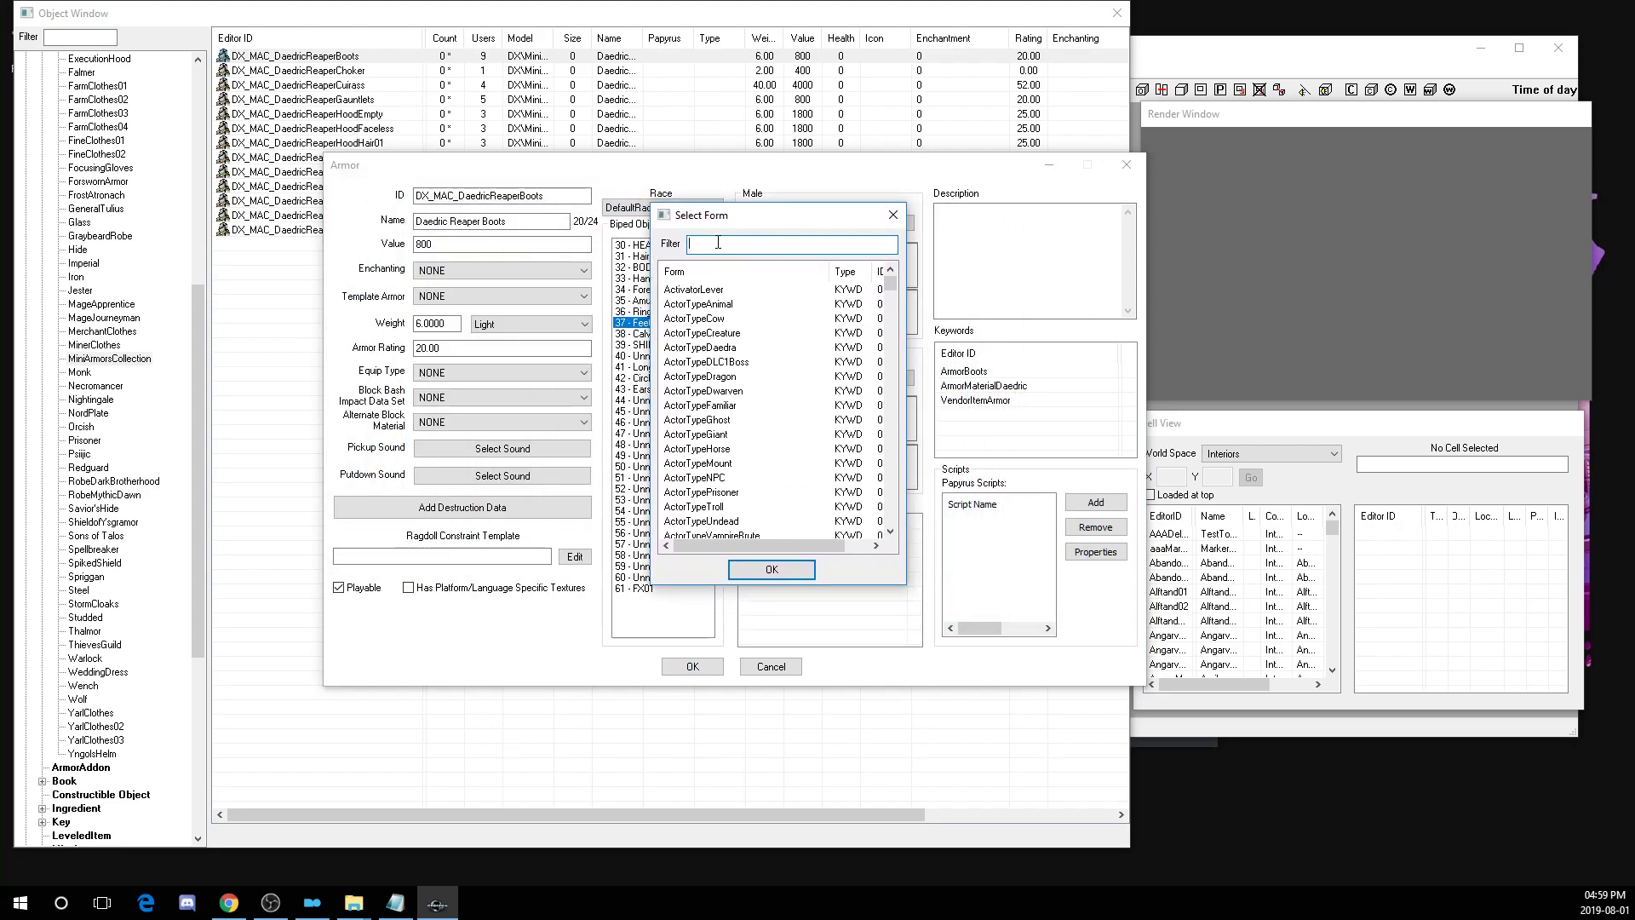
type("ArmorL")
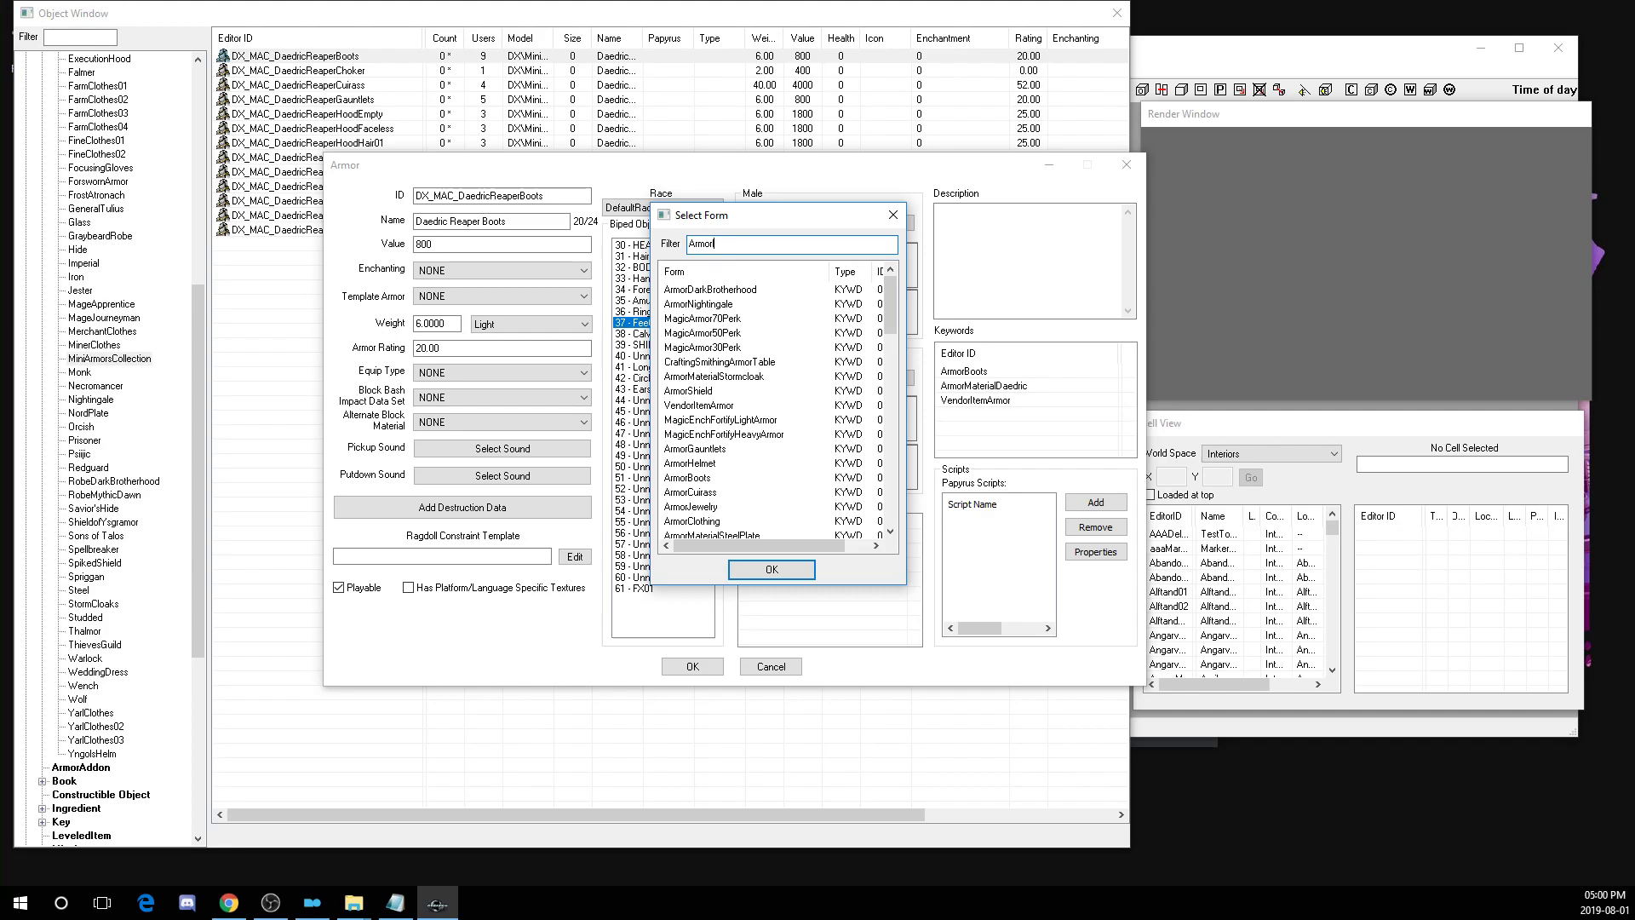
key("BackSpace")
left_click_drag(892, 308, 894, 403)
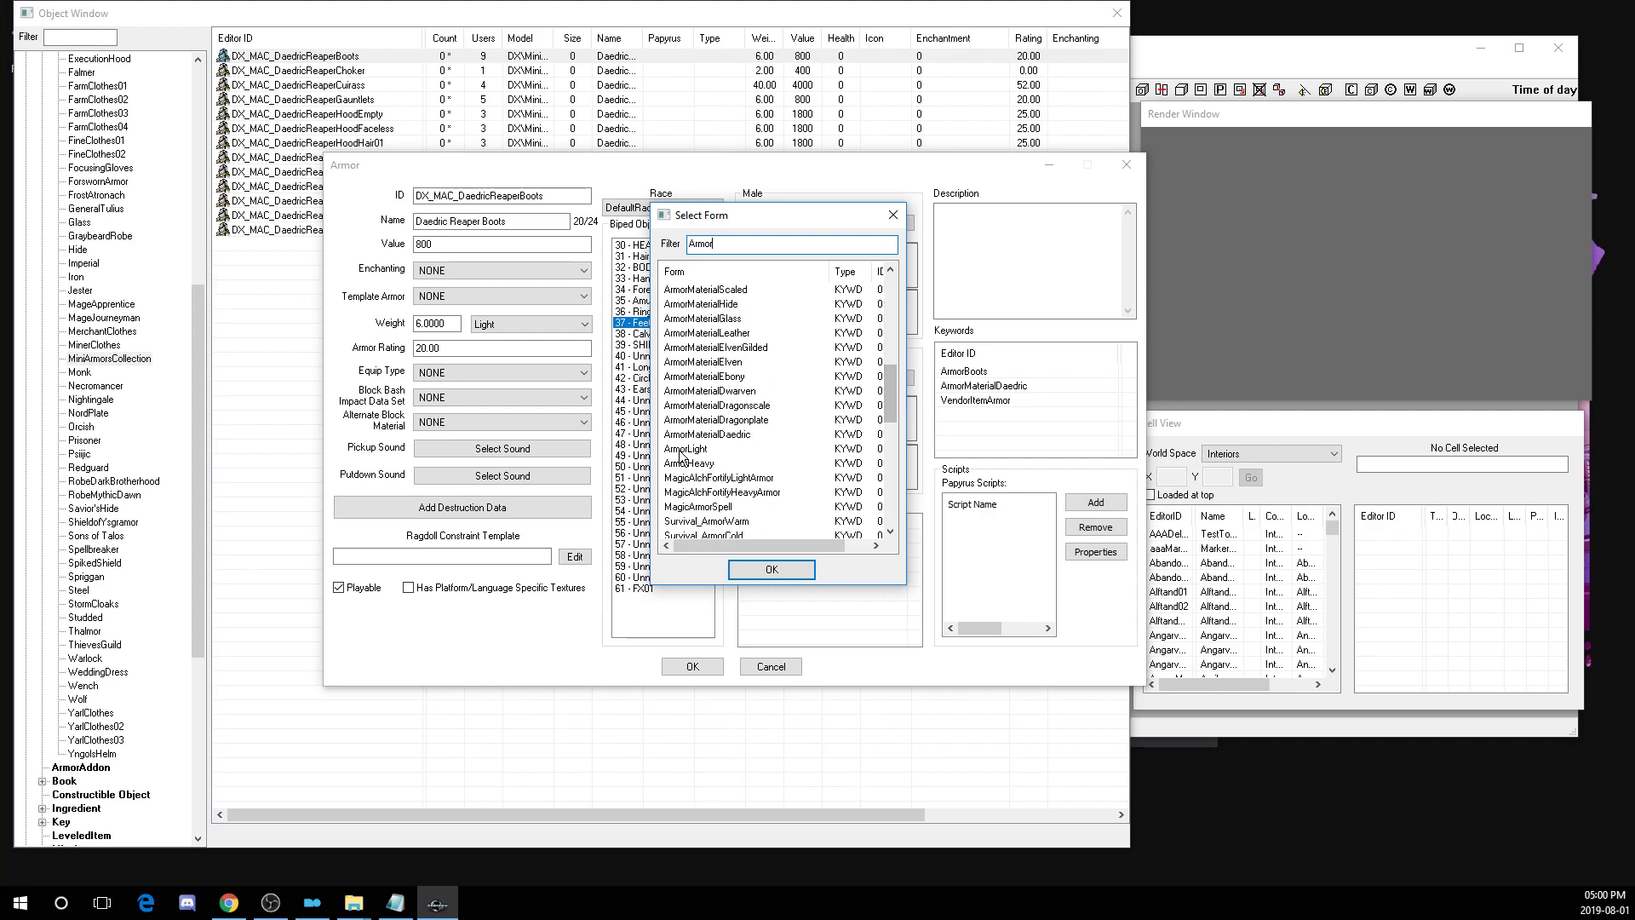
left_click(685, 449)
left_click(718, 250)
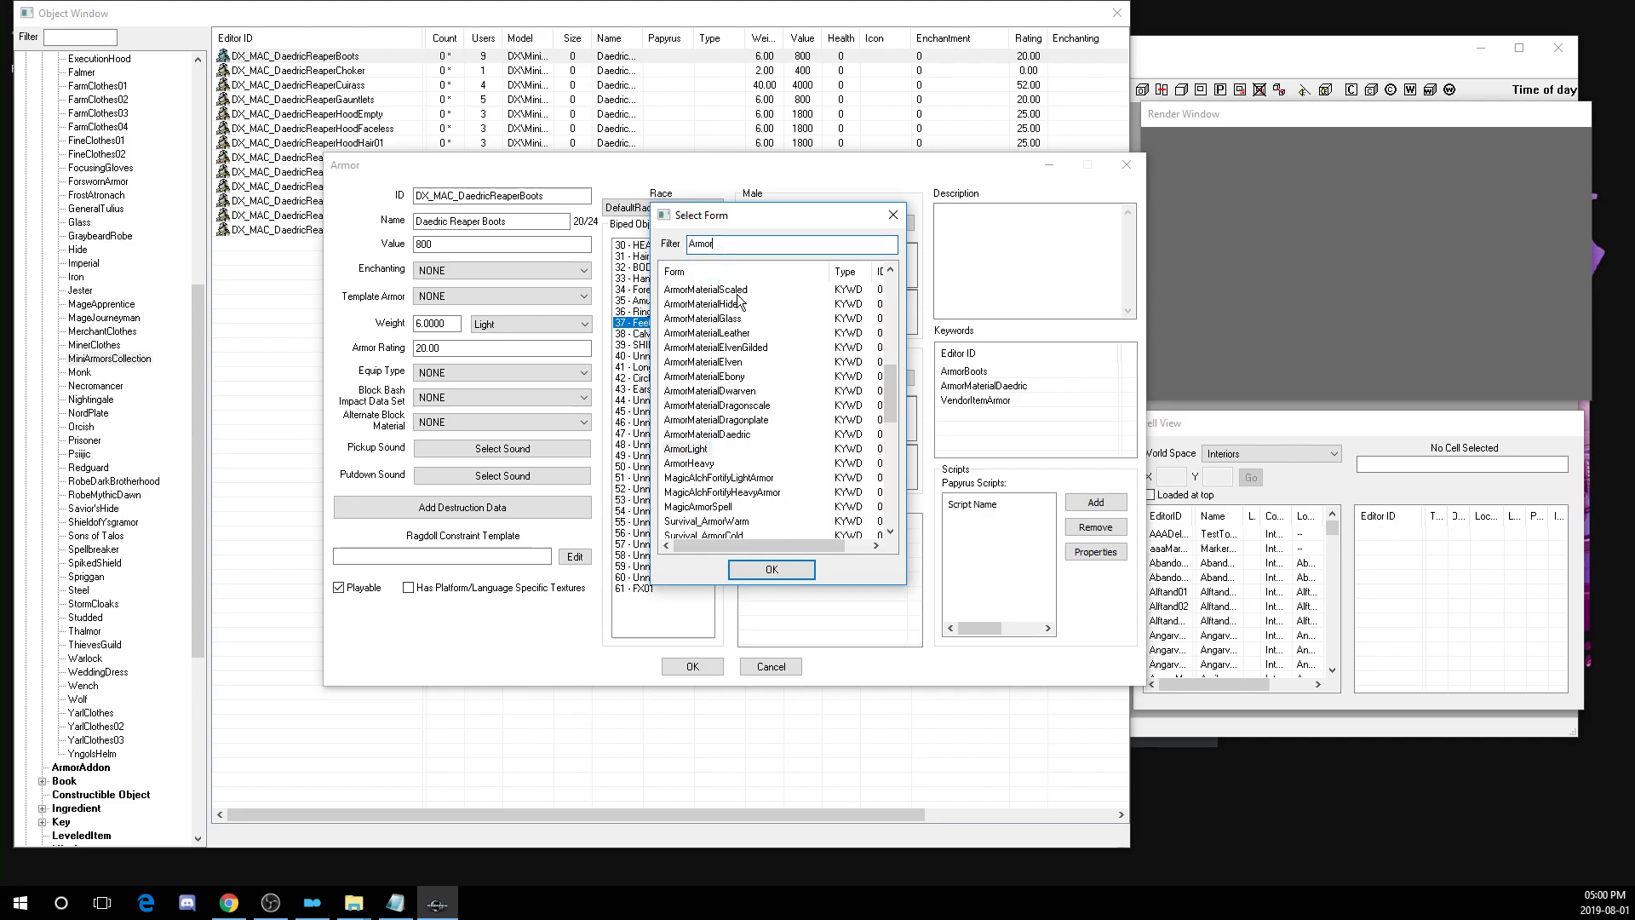
type("light")
left_click(686, 290)
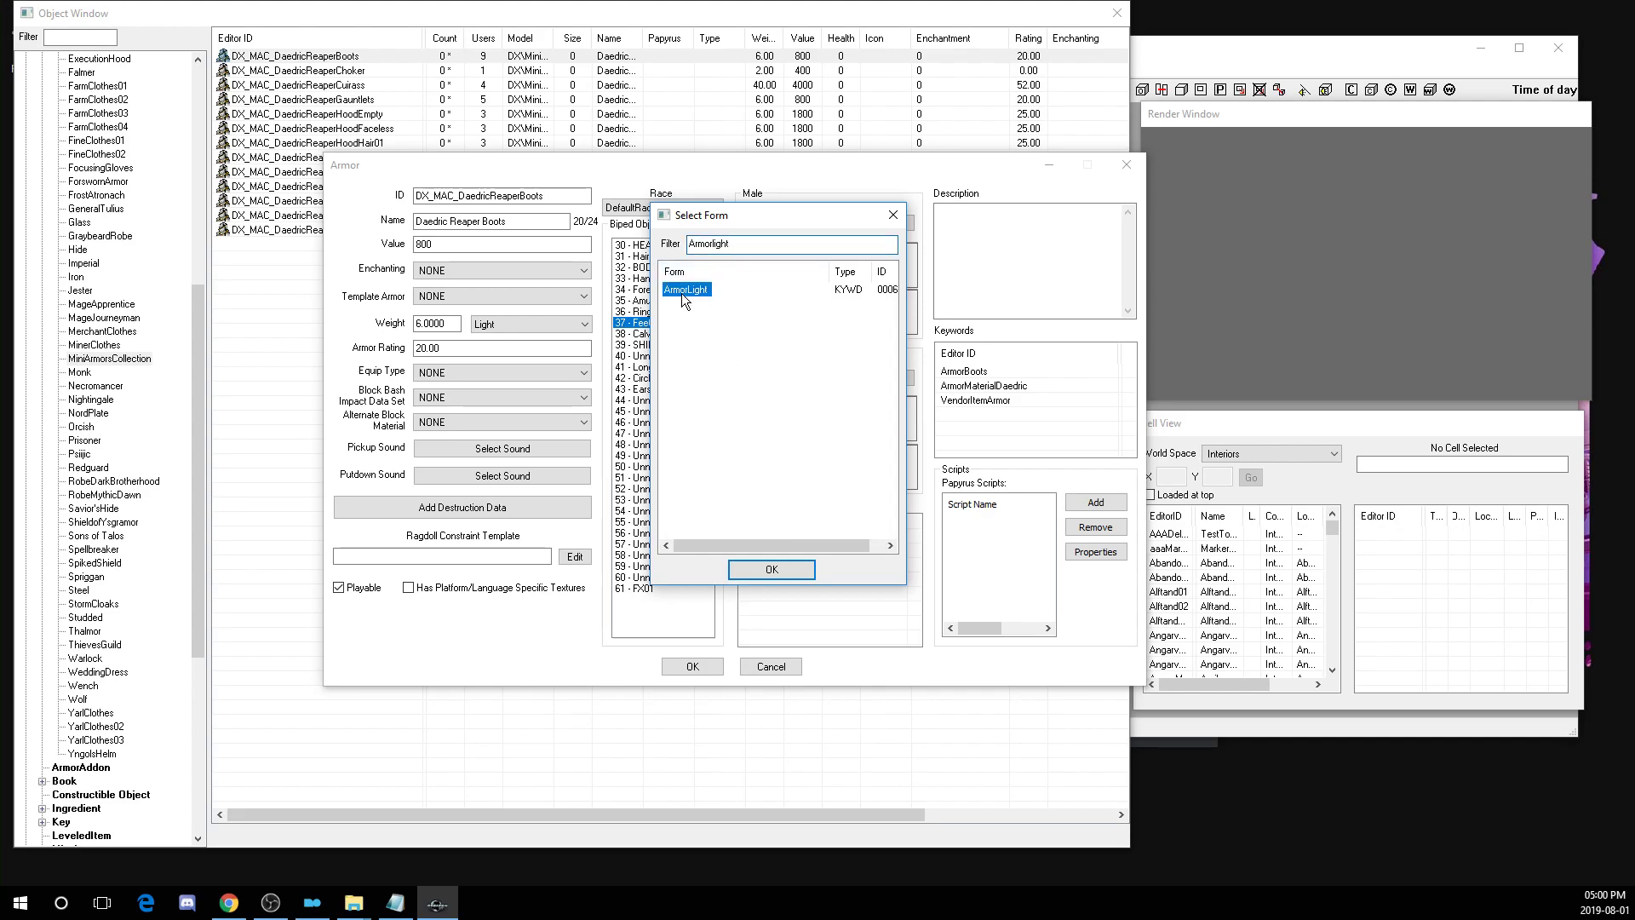
left_click(751, 568)
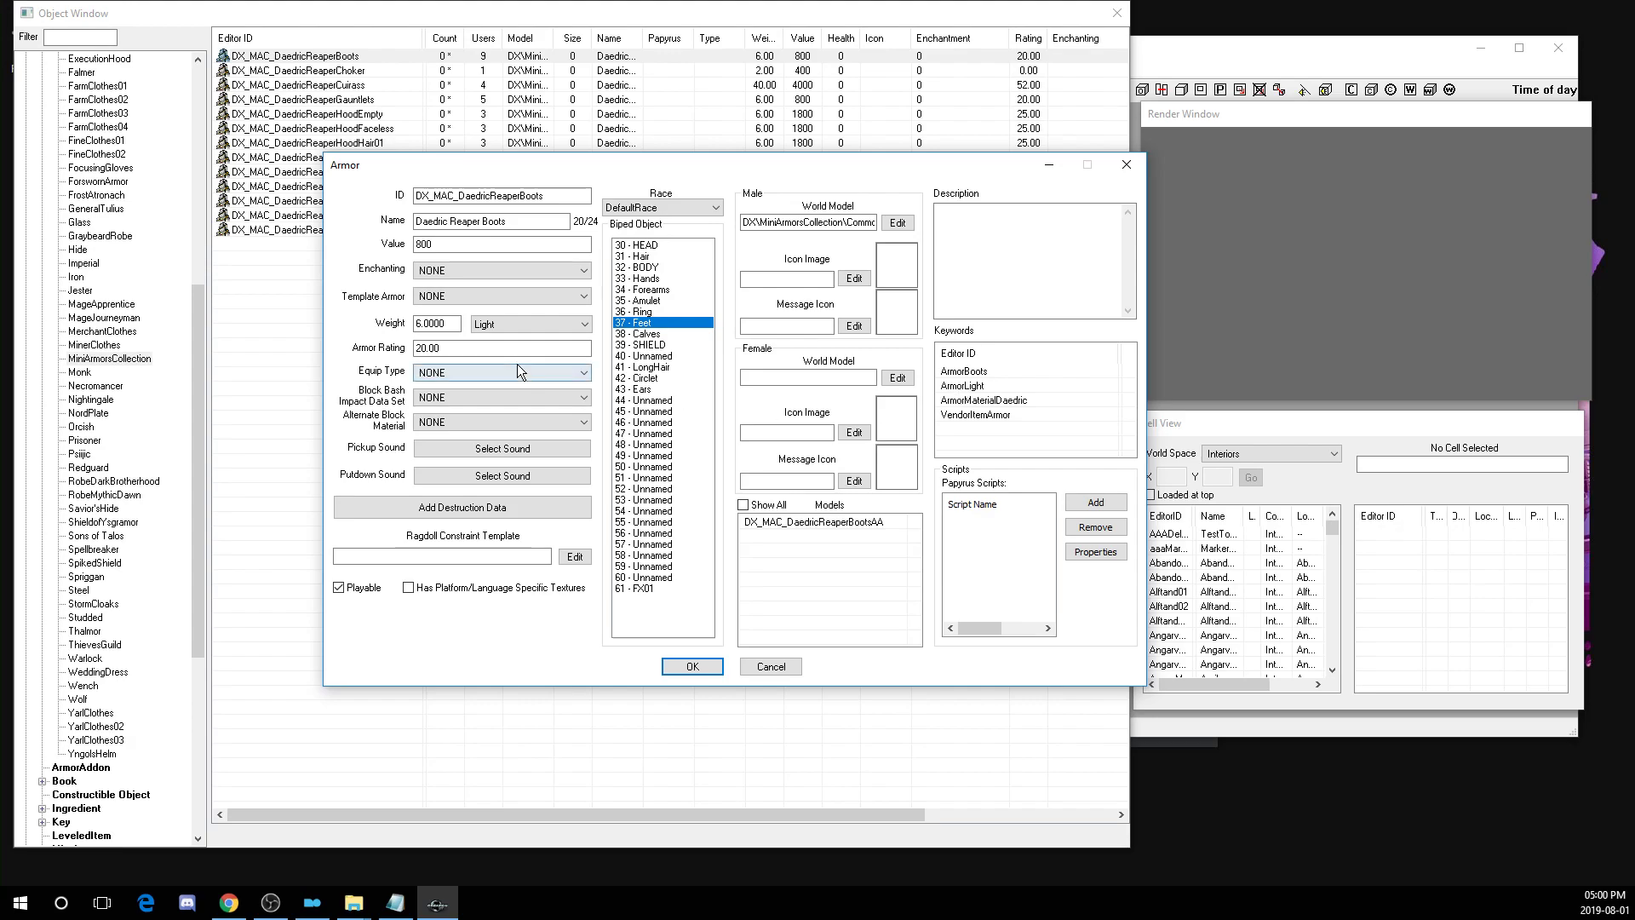
- Verify Light weight class and 20.00 armor rating, then OK the Daedric Reaper Boots record
left_click(499, 323)
left_click(499, 324)
left_click(455, 349)
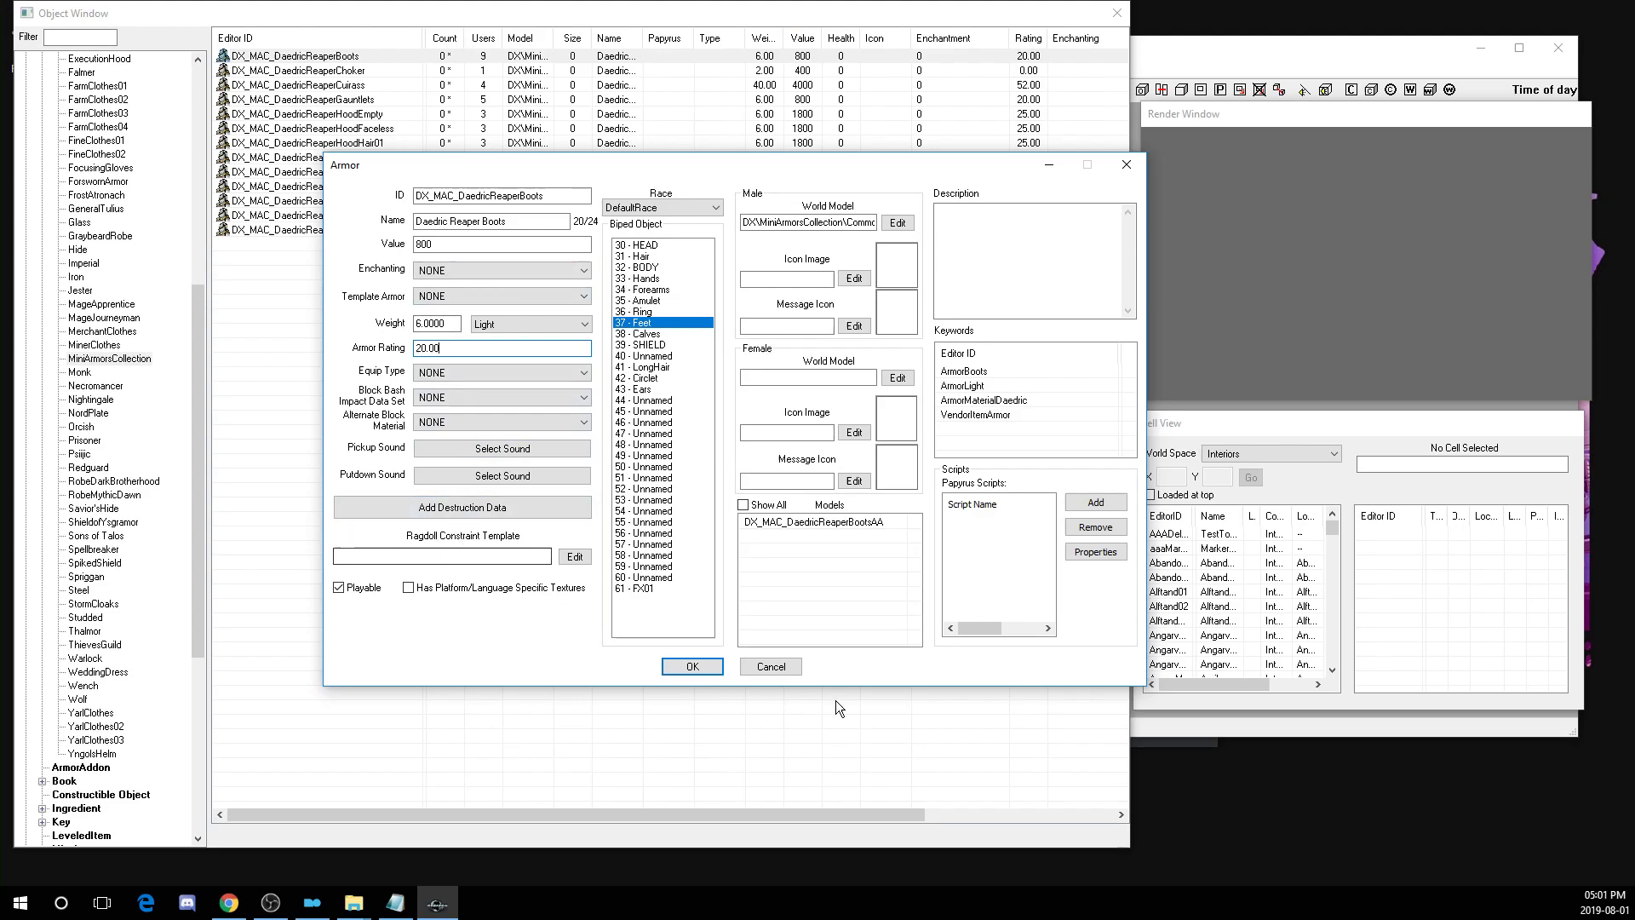
left_click(693, 666)
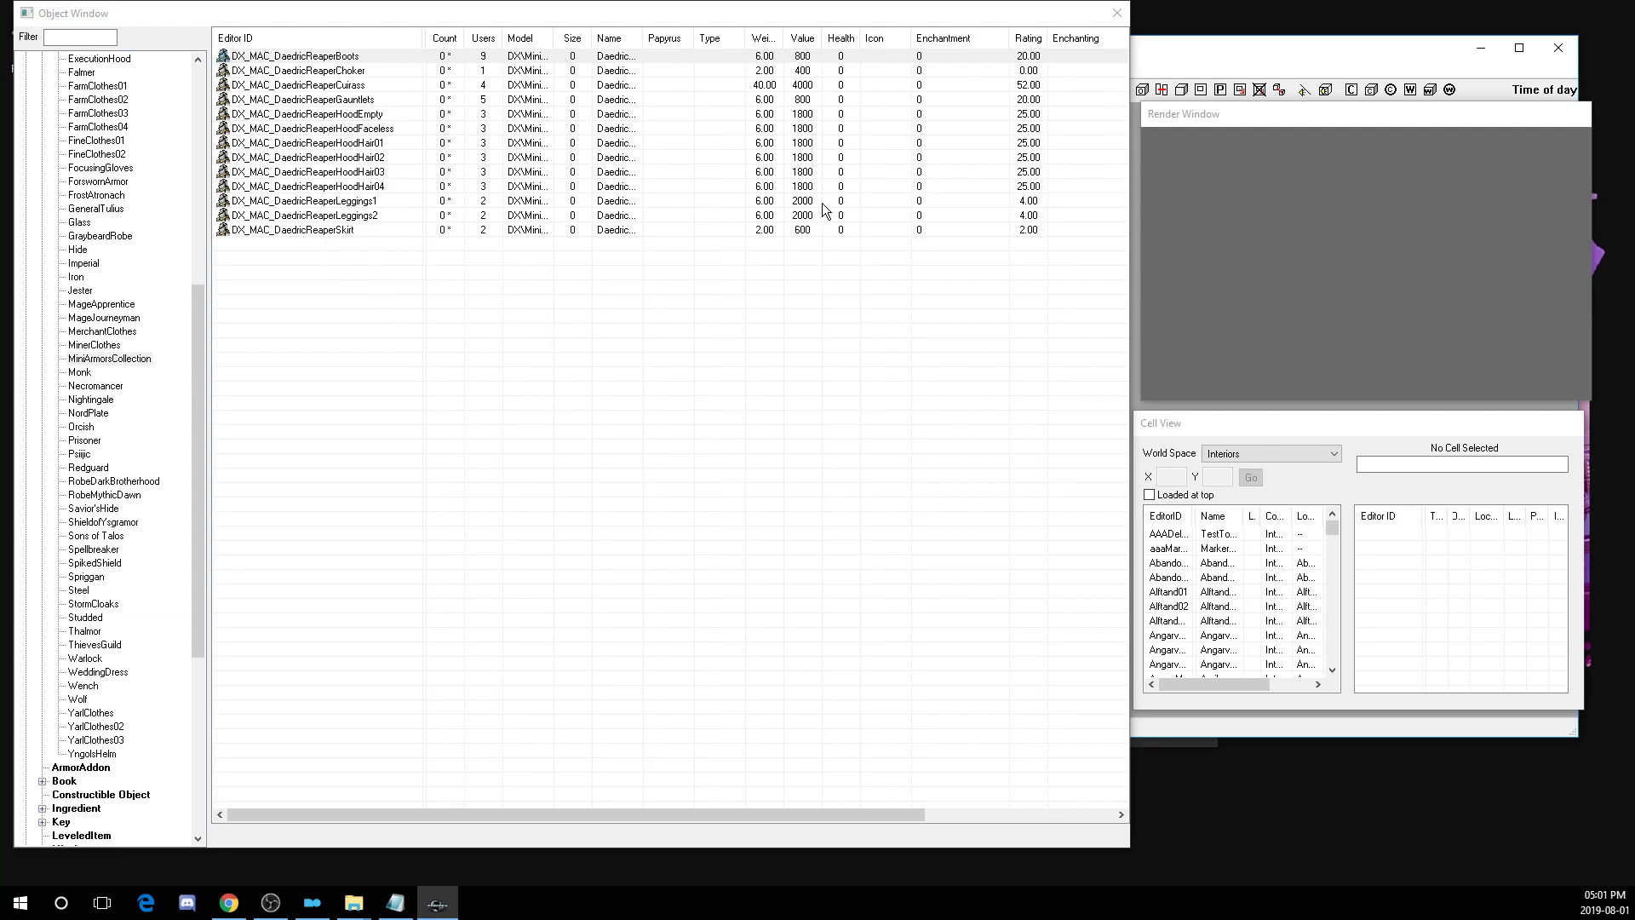
- Drag the main editor and Object Window apart so the editor's menu bar is exposed
left_click_drag(1187, 53, 1209, 58)
left_click_drag(841, 15, 754, 25)
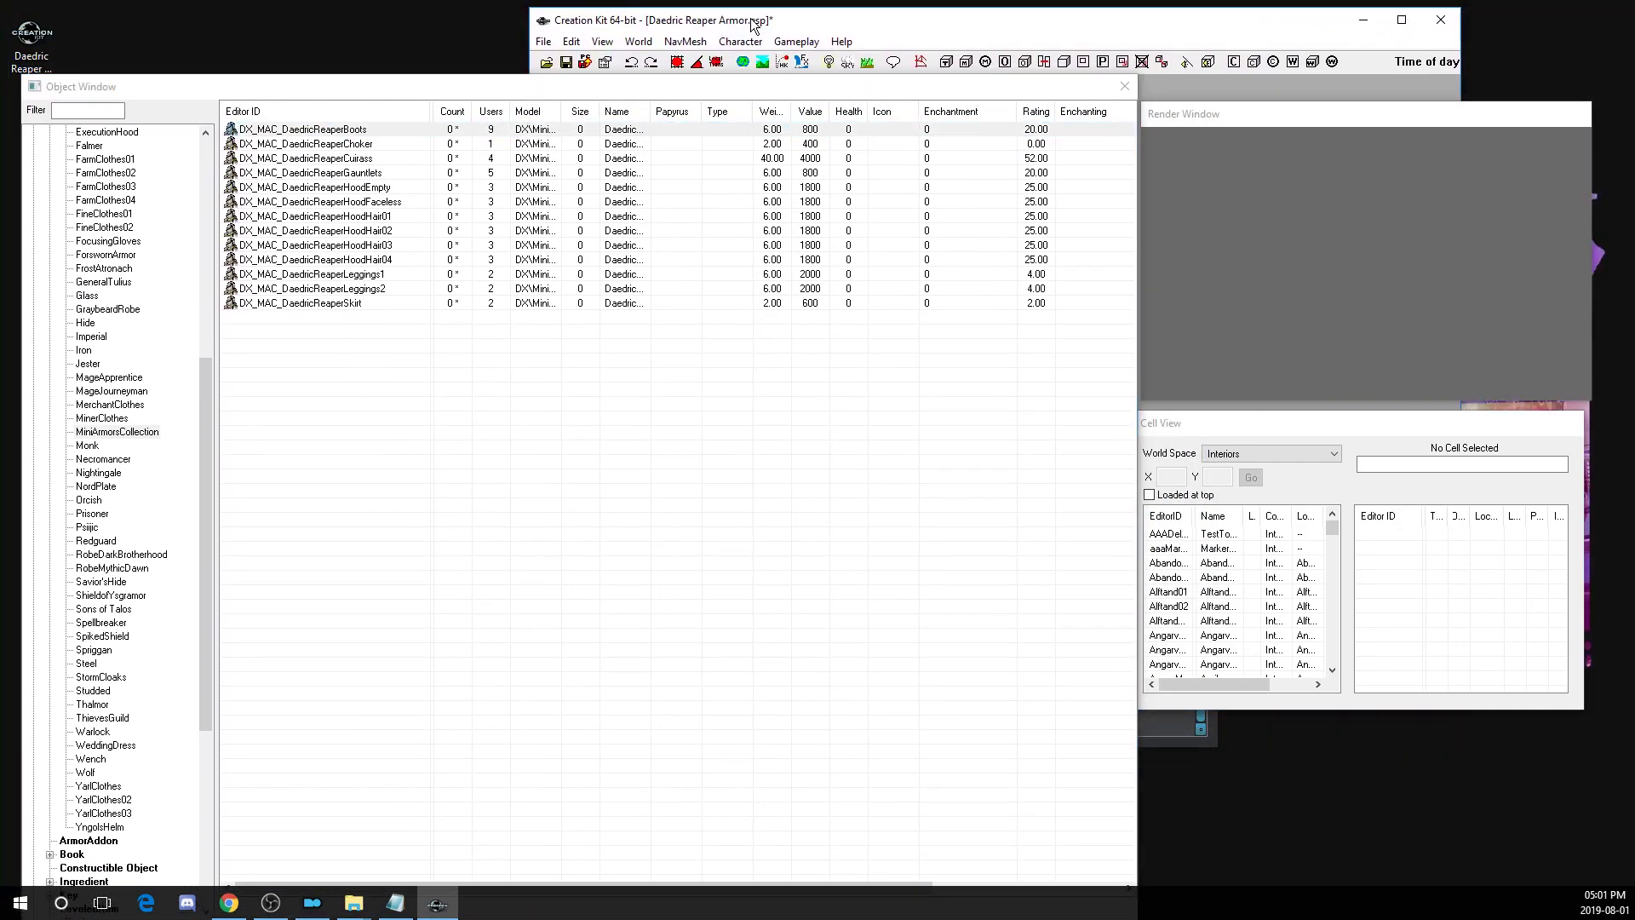
- Exit Creation Kit, answering No to saving changes to Daedric Reaper Armor.esp
left_click(545, 42)
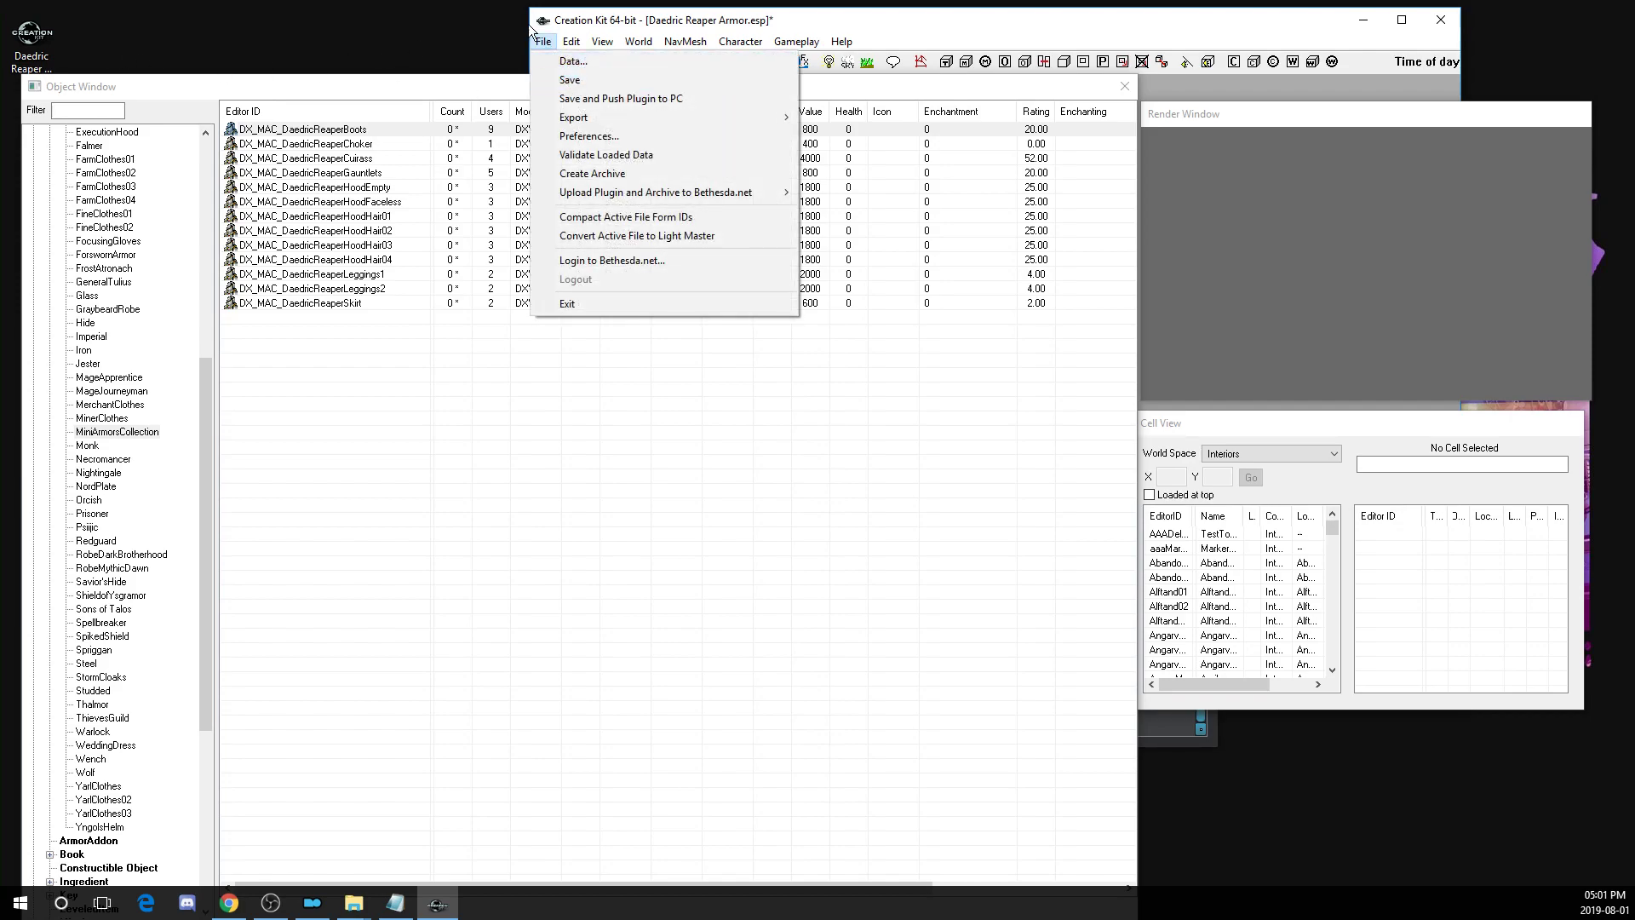
left_click(493, 58)
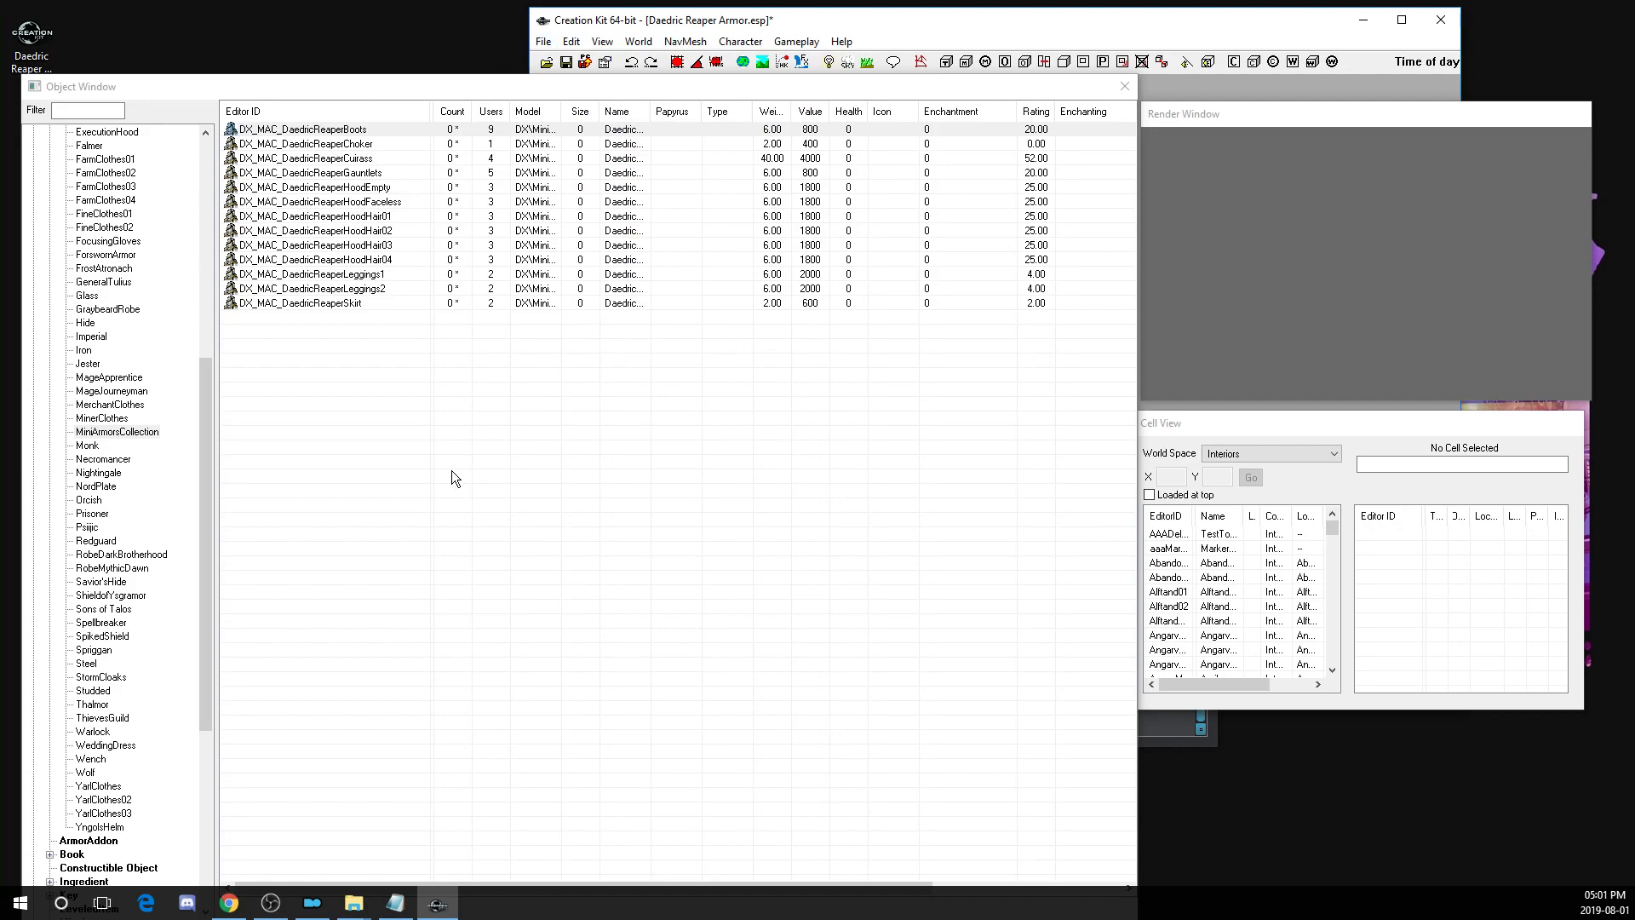
left_click(1439, 18)
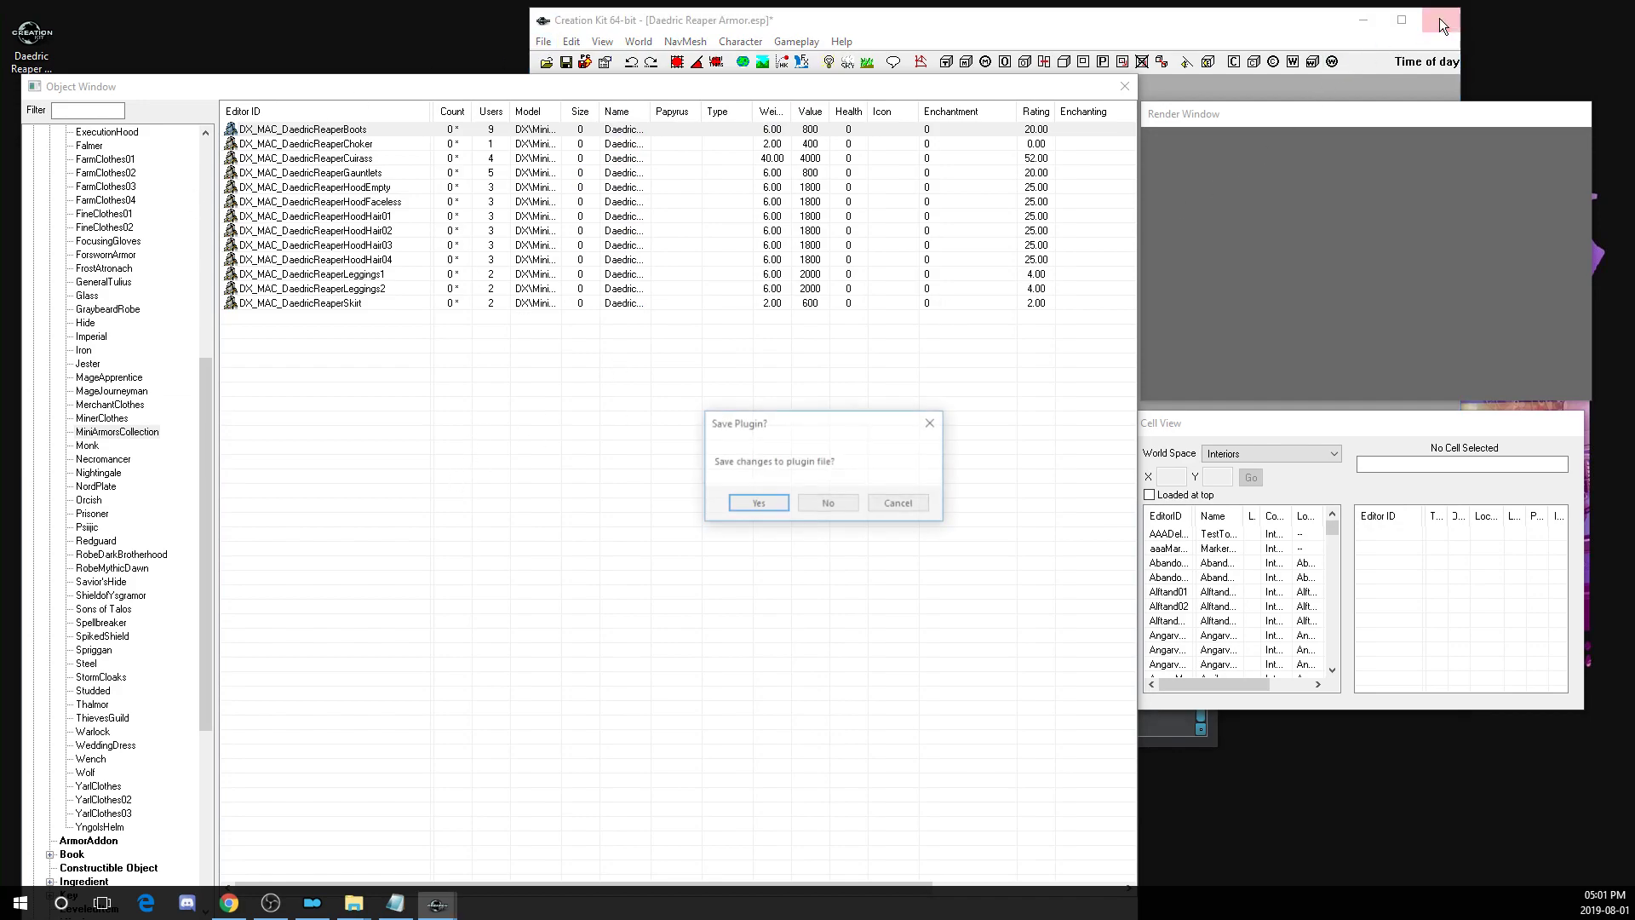
left_click(834, 505)
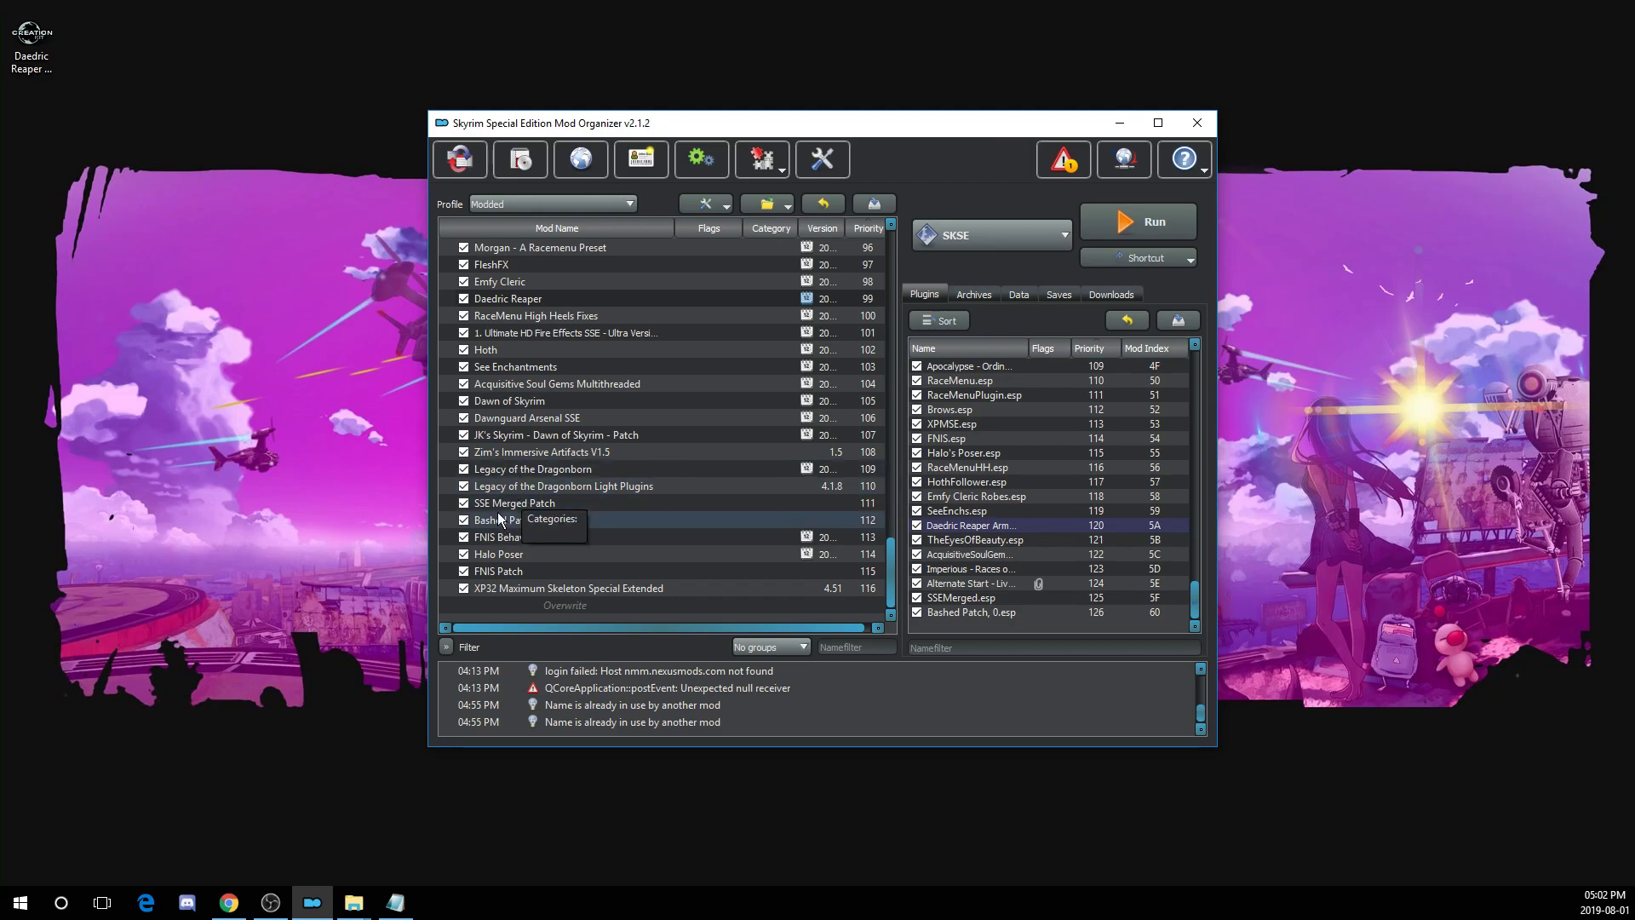
- Open the Daedric Reaper mod's folder in File Explorer from its Mod Organizer 2 context menu
left_click(503, 300)
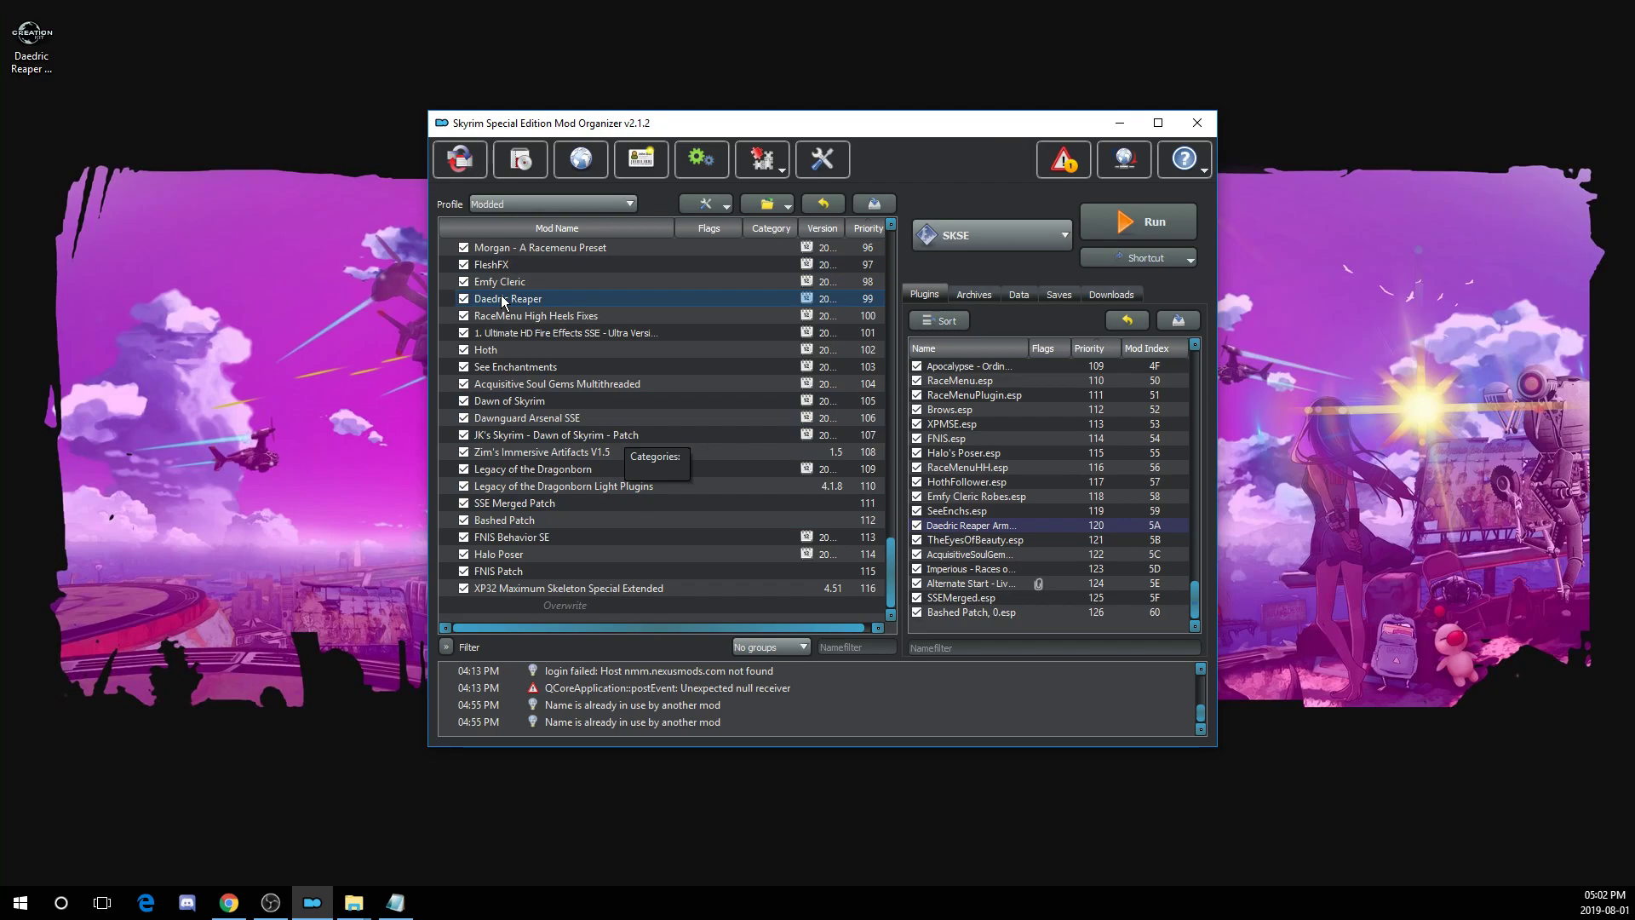
right_click(503, 300)
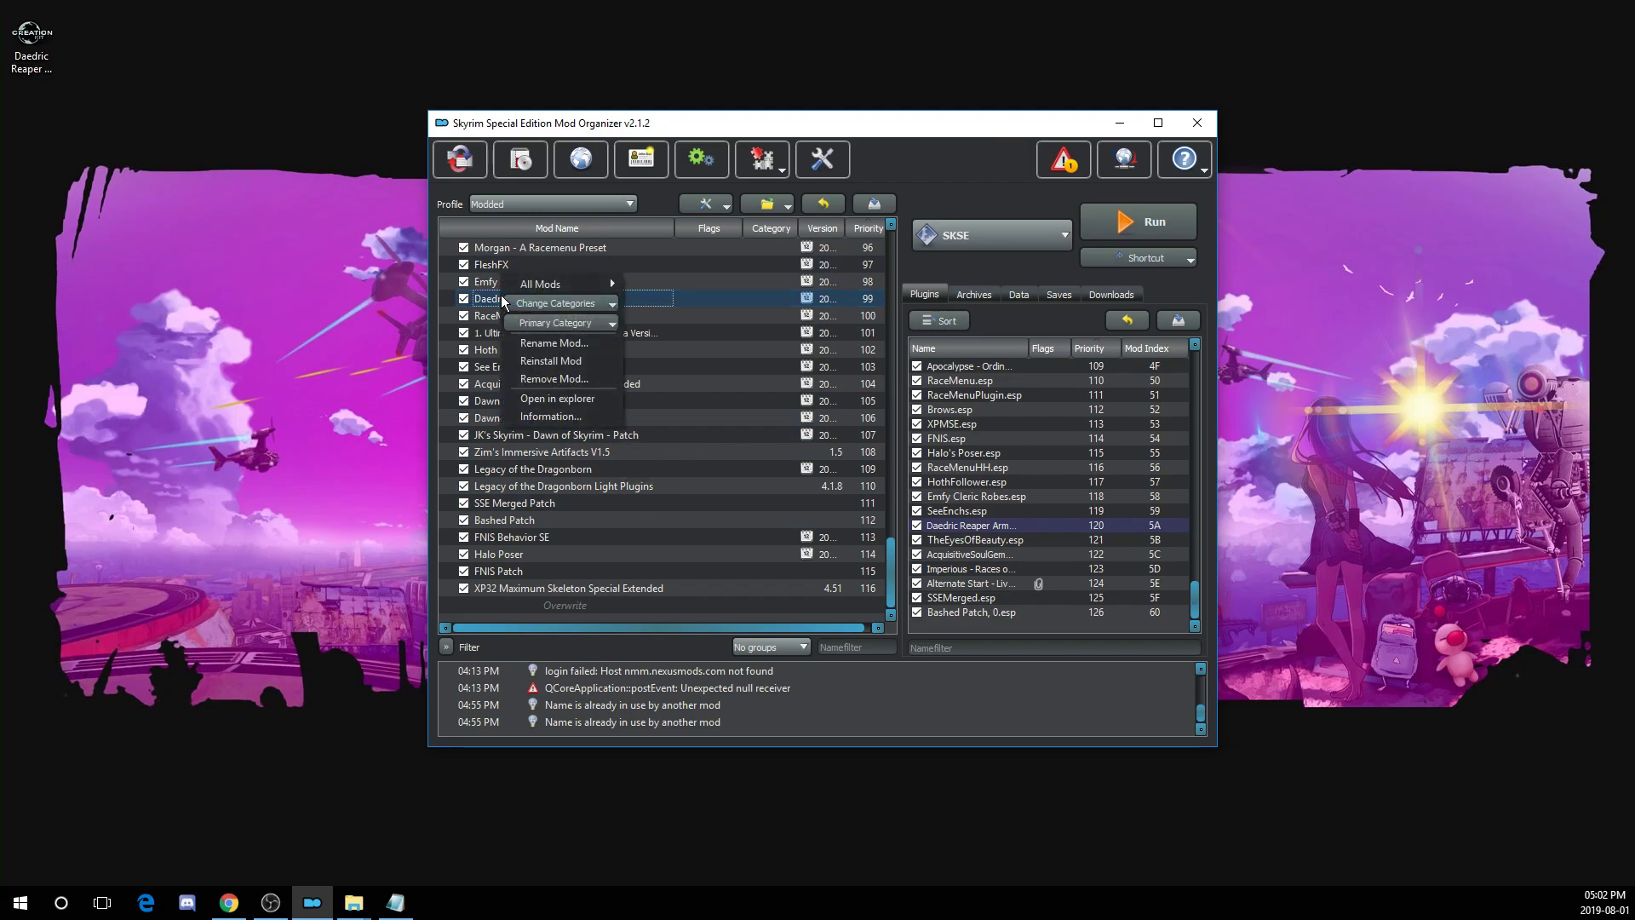
left_click(543, 400)
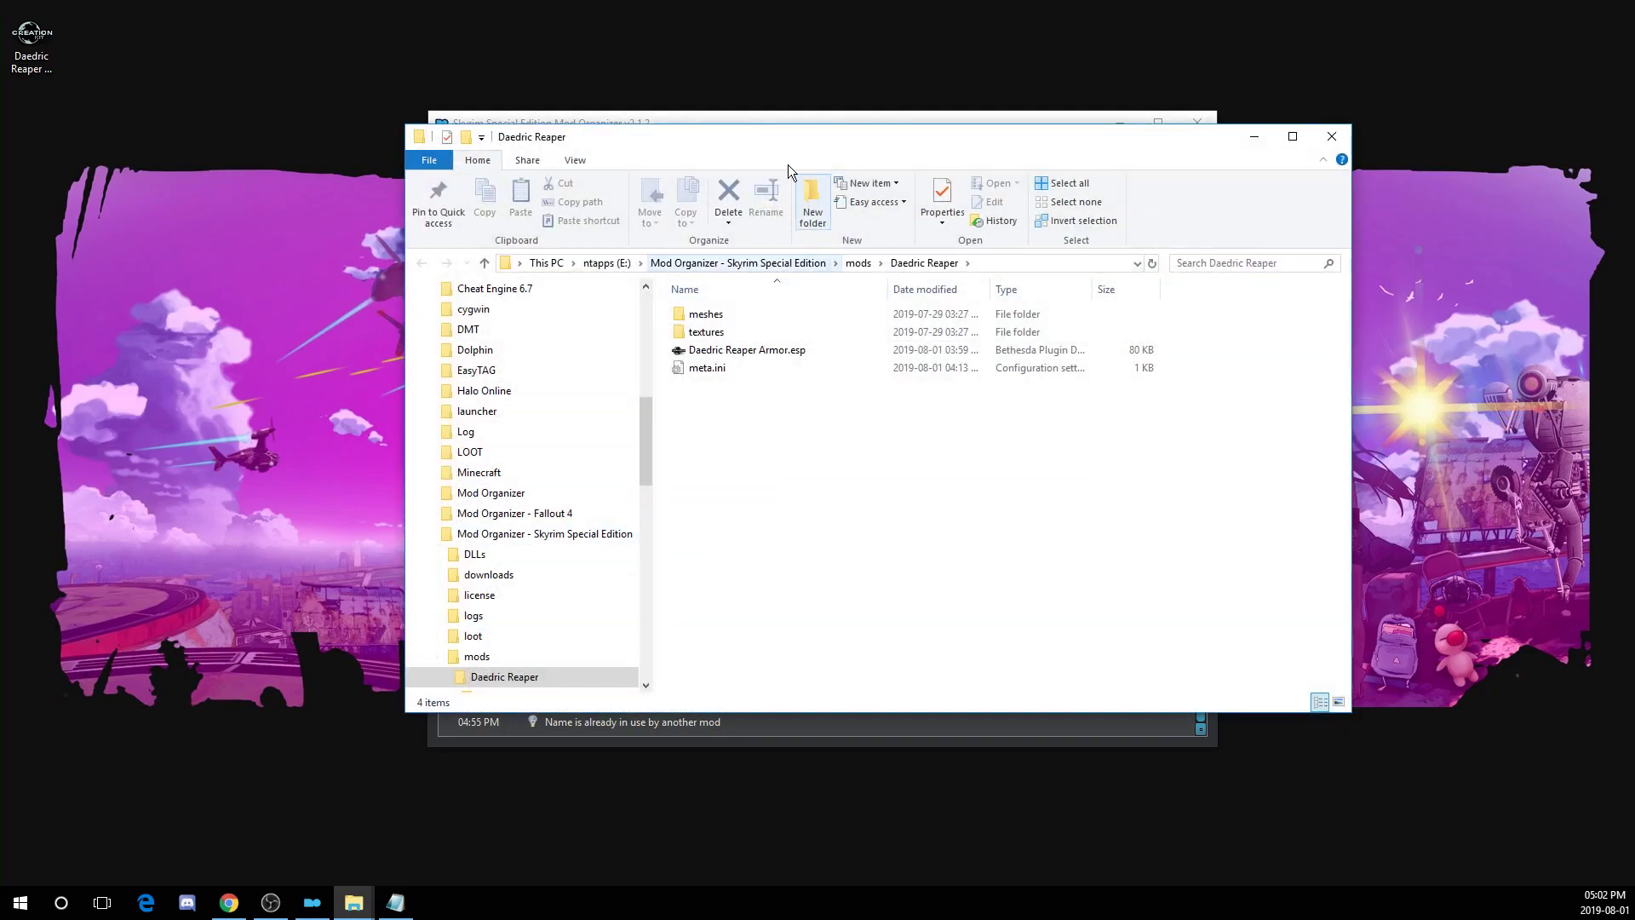
- Delete the stale Daedric Reaper Armor.esp from Skyrim Special Edition's Data folder
left_click_drag(689, 147, 740, 159)
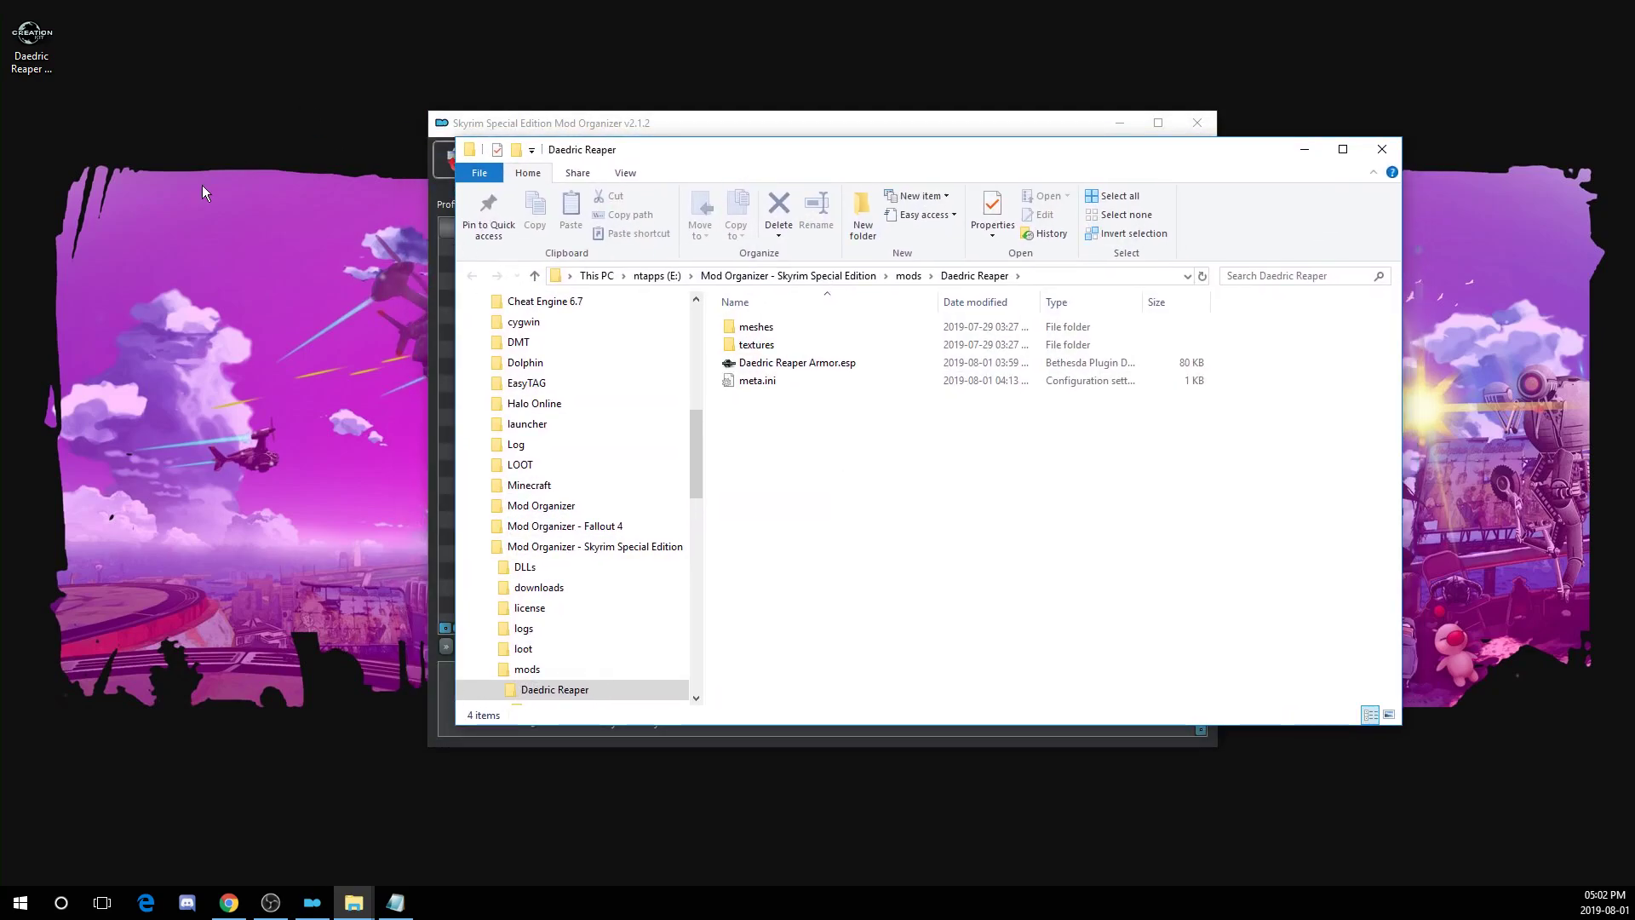
key("alt+Tab")
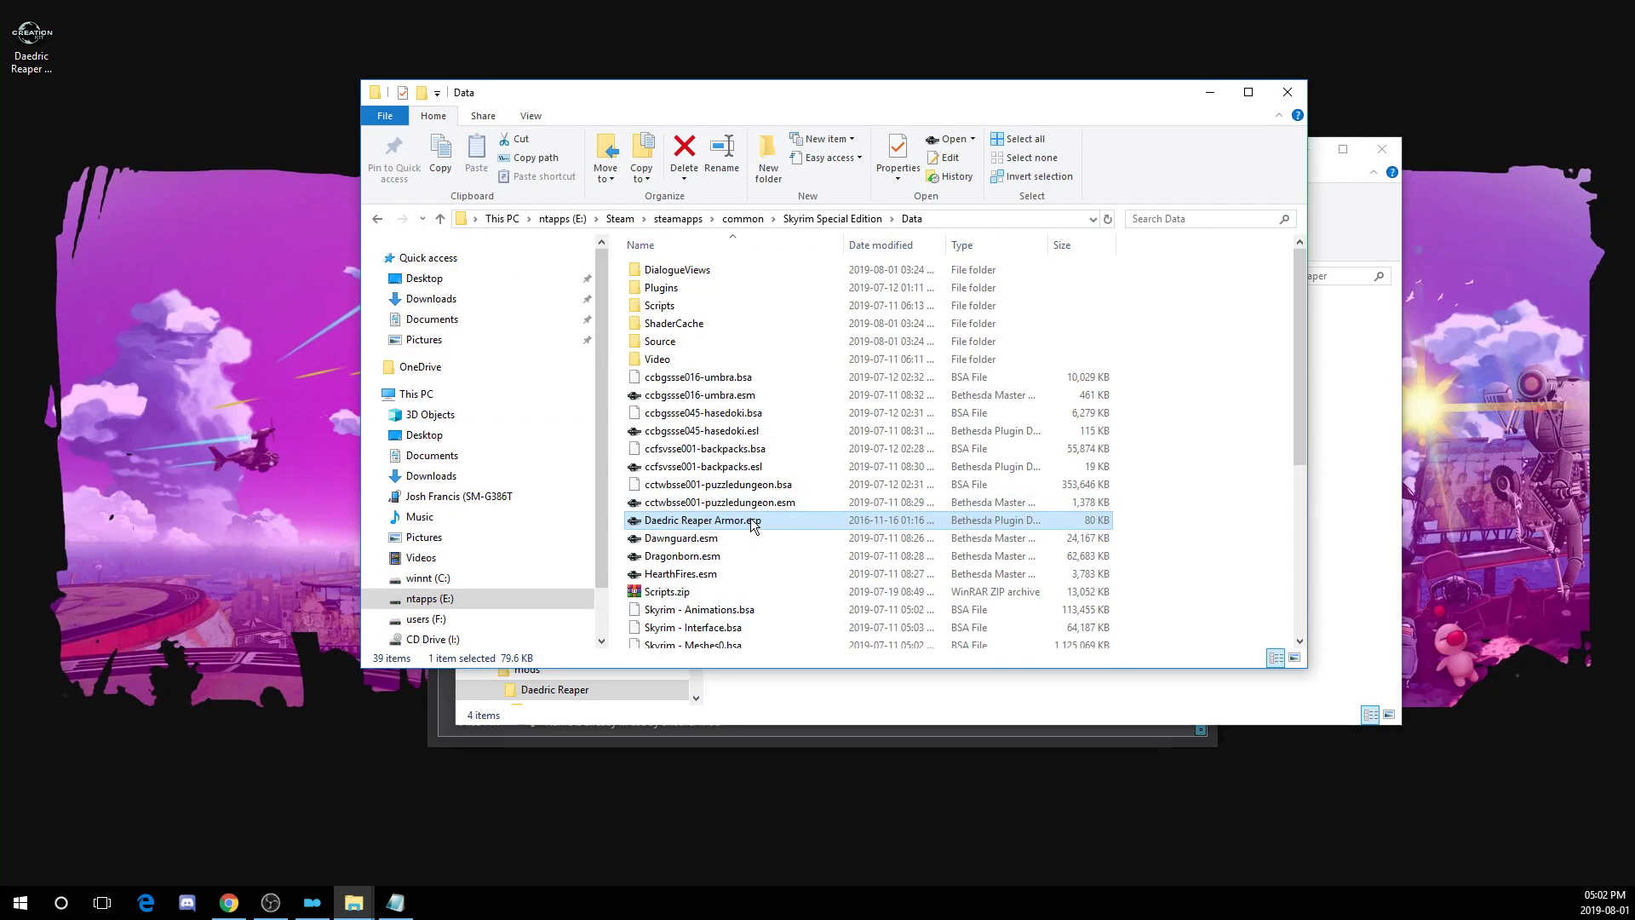
left_click(703, 521)
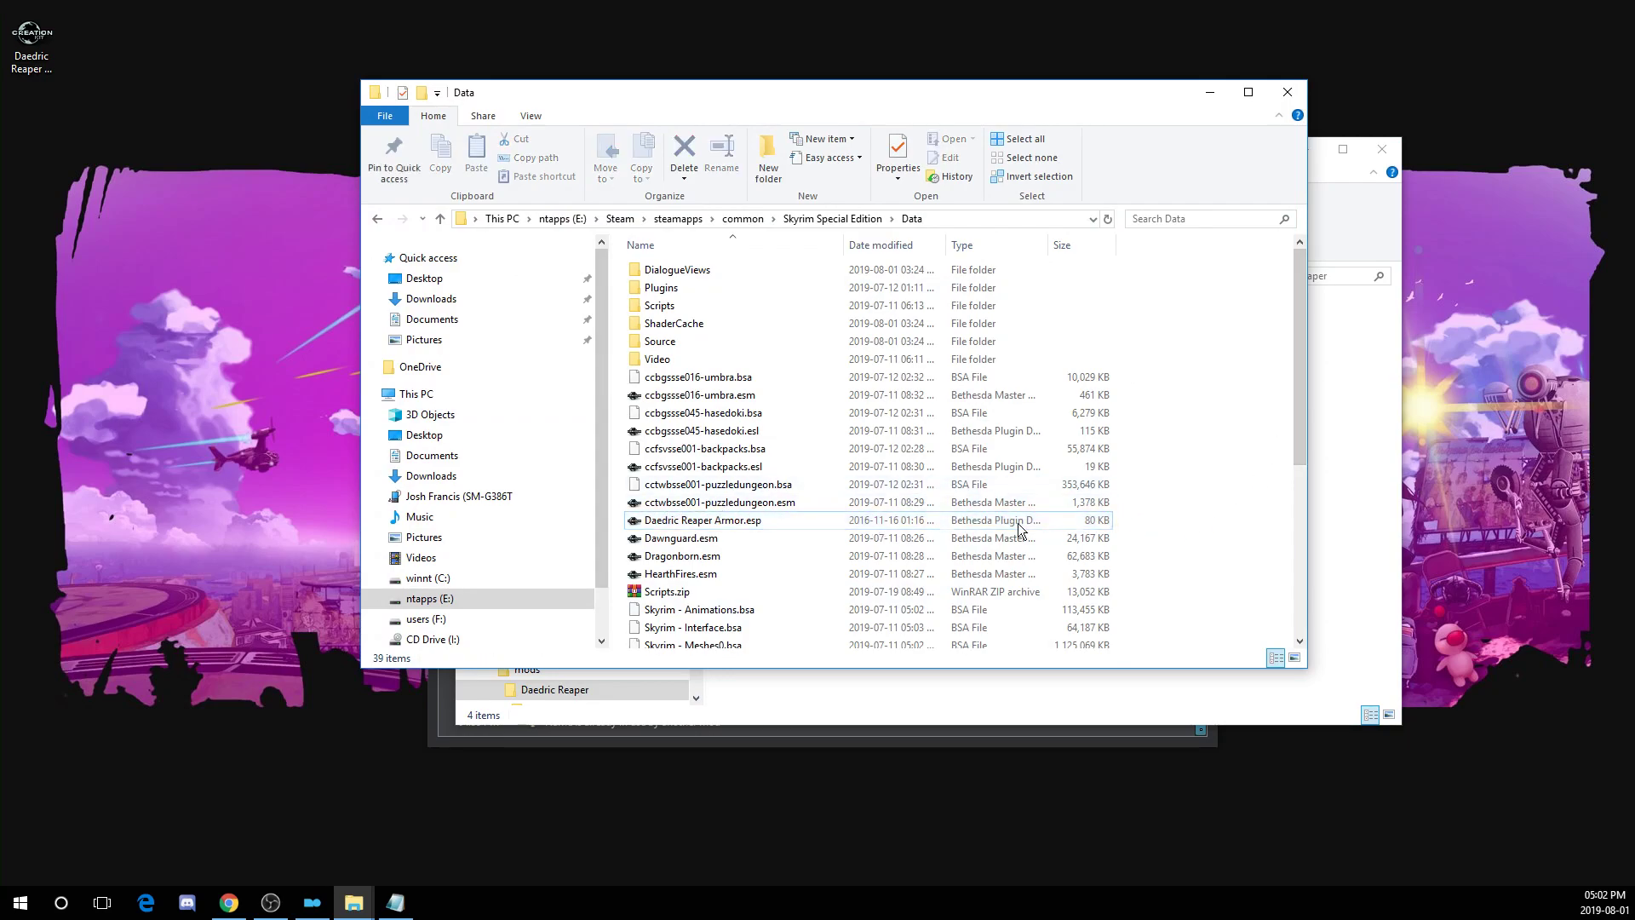
right_click(704, 521)
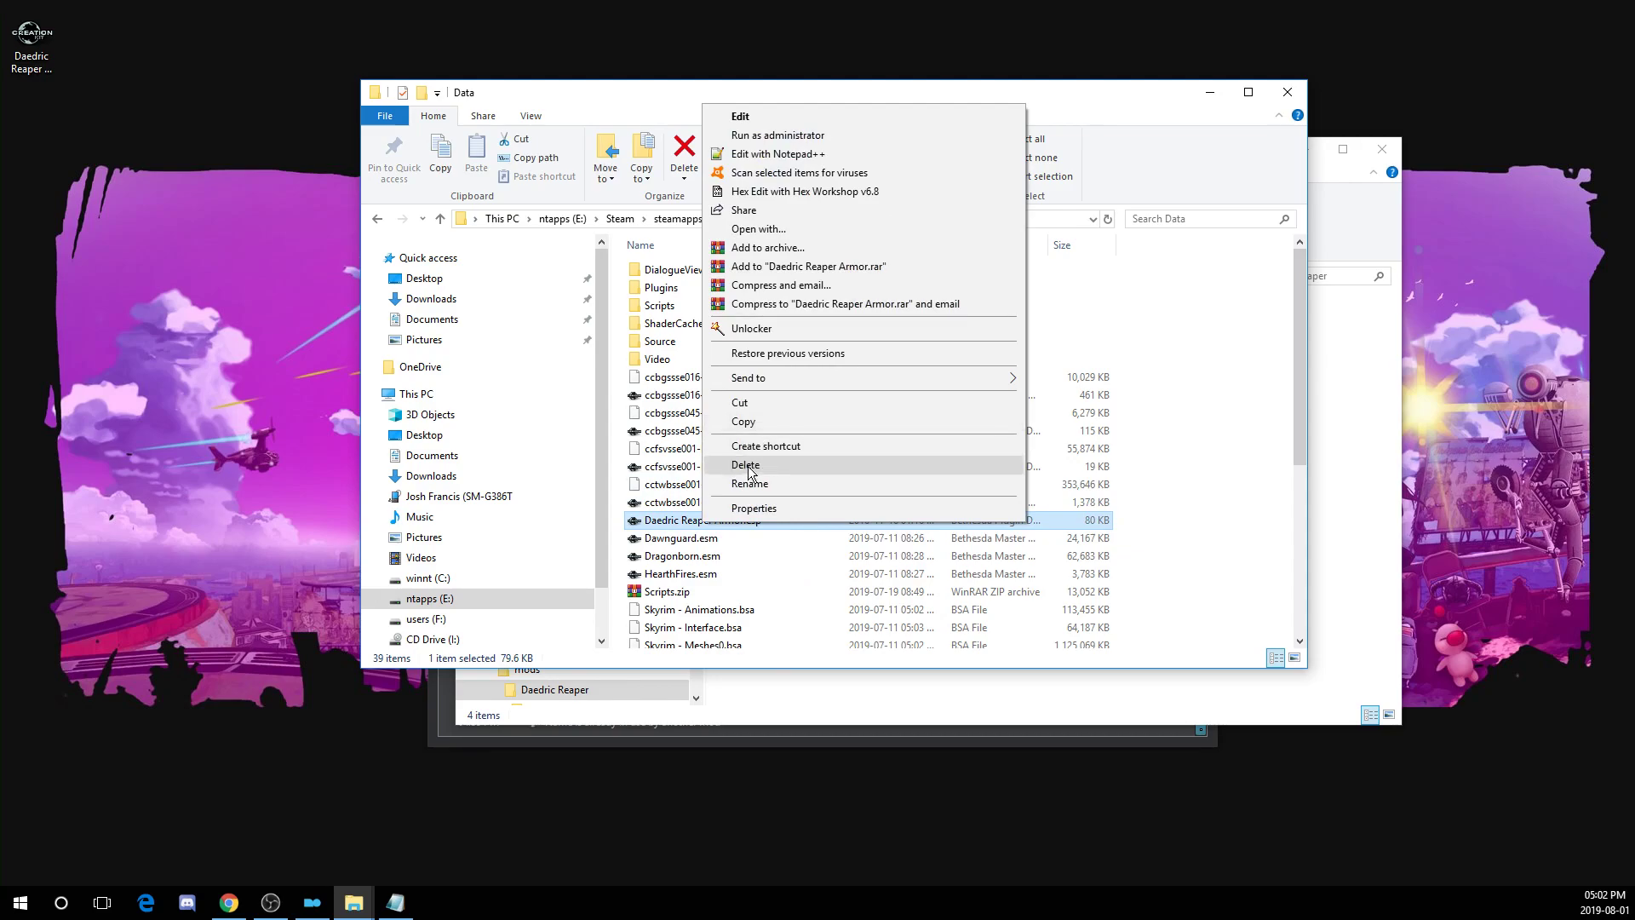
left_click(751, 468)
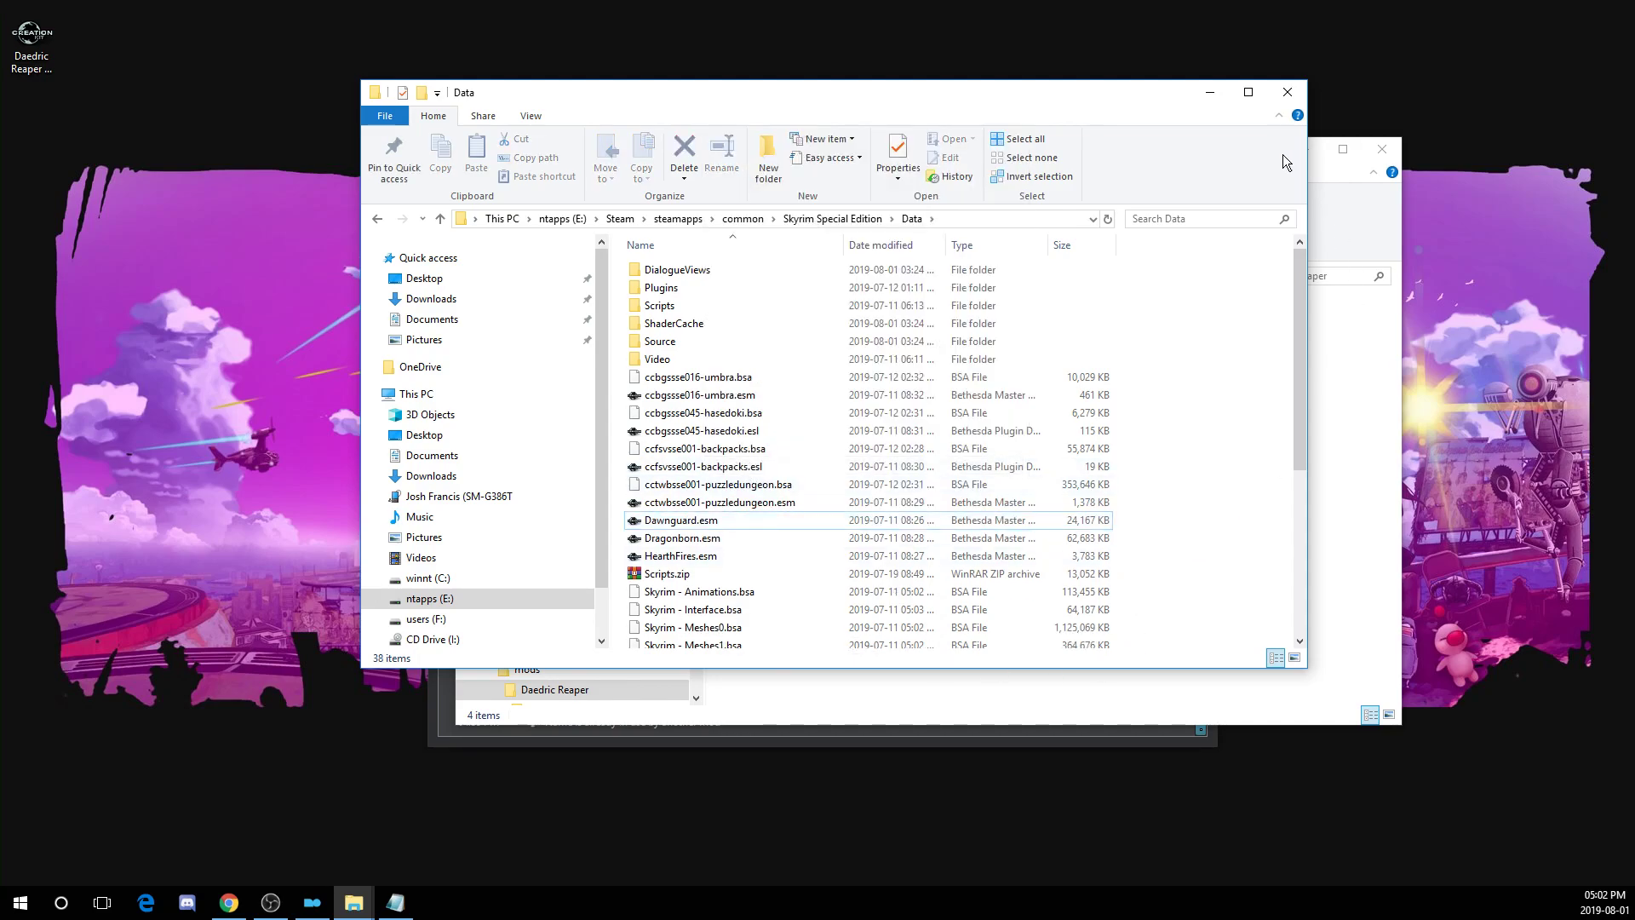
- Close the Data folder window, leaving the Daedric Reaper mod folder showing
left_click_drag(805, 95, 750, 58)
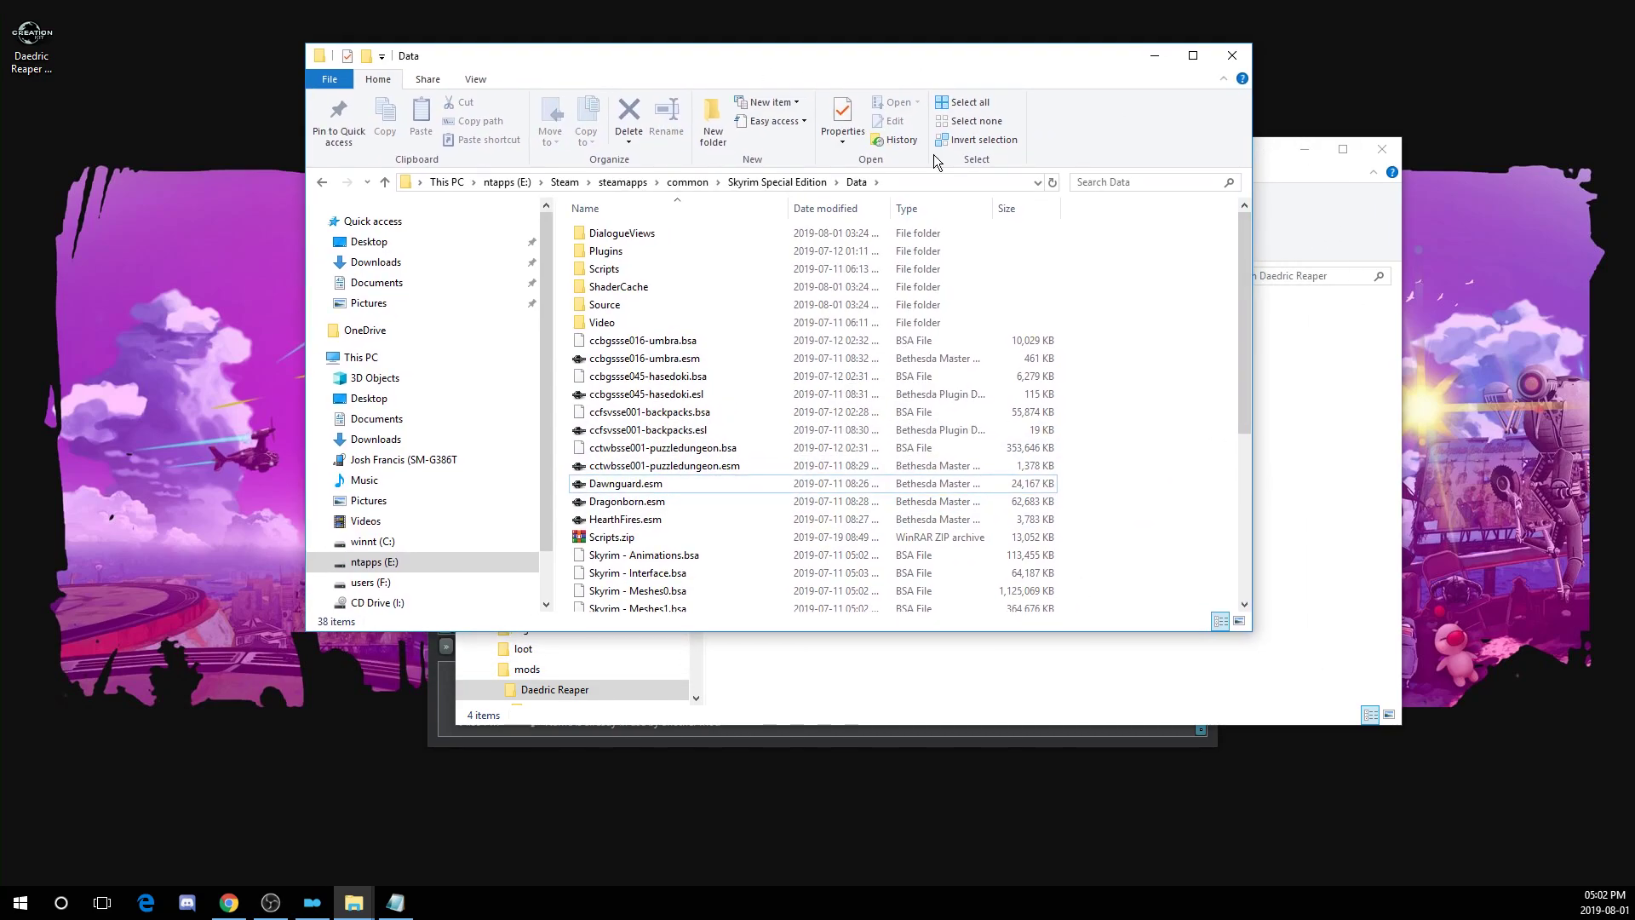
left_click(1309, 409)
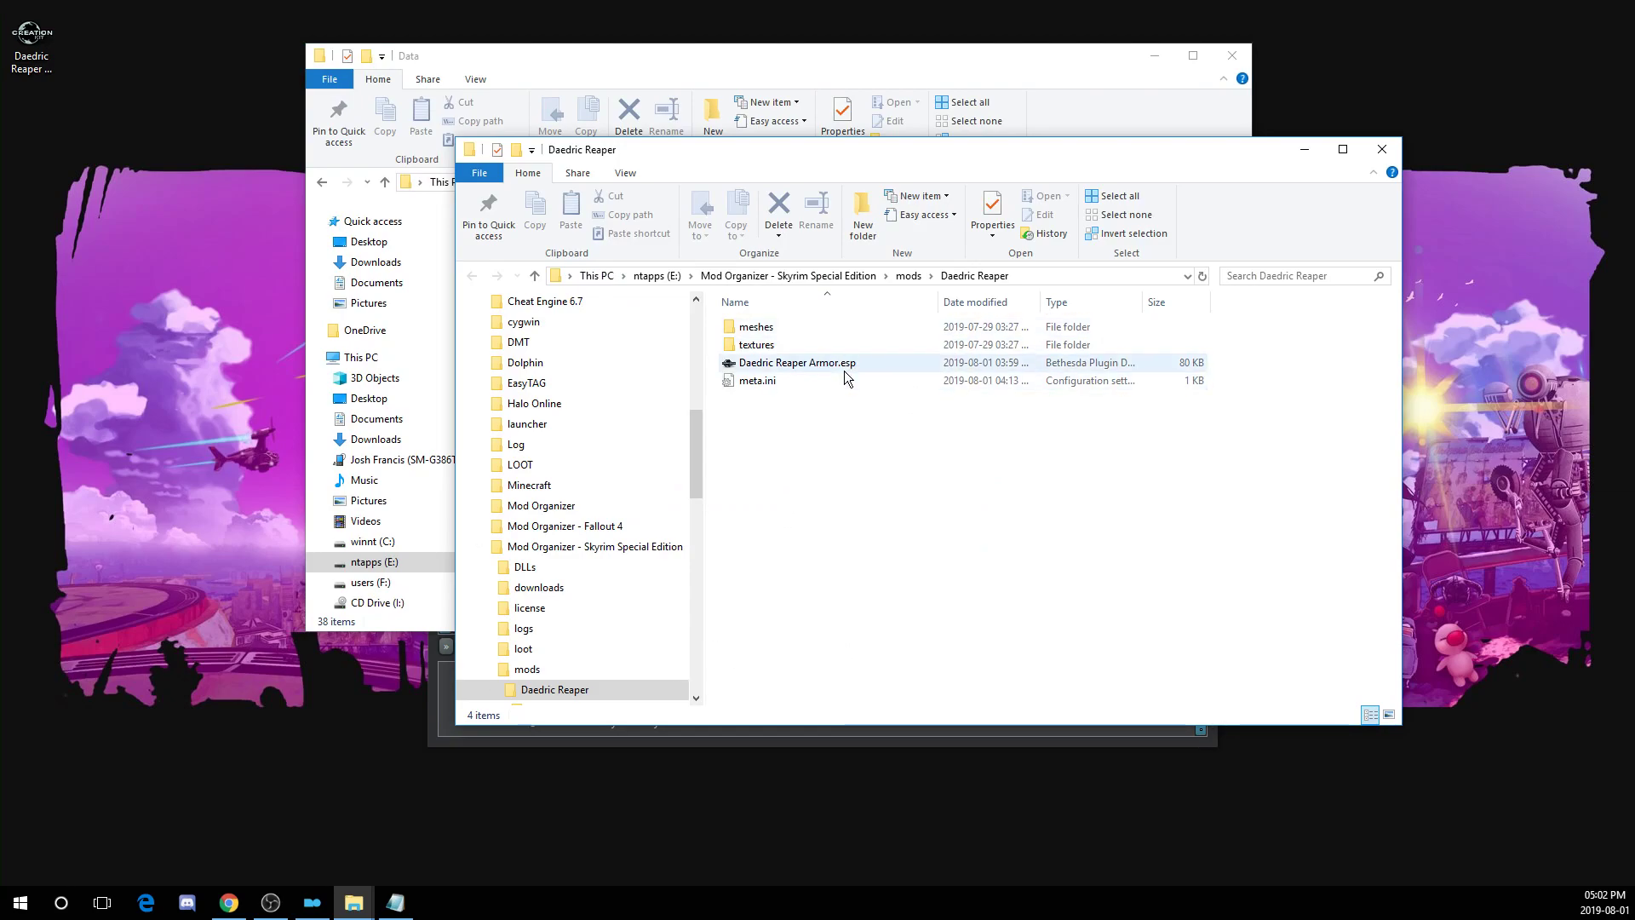
left_click(666, 60)
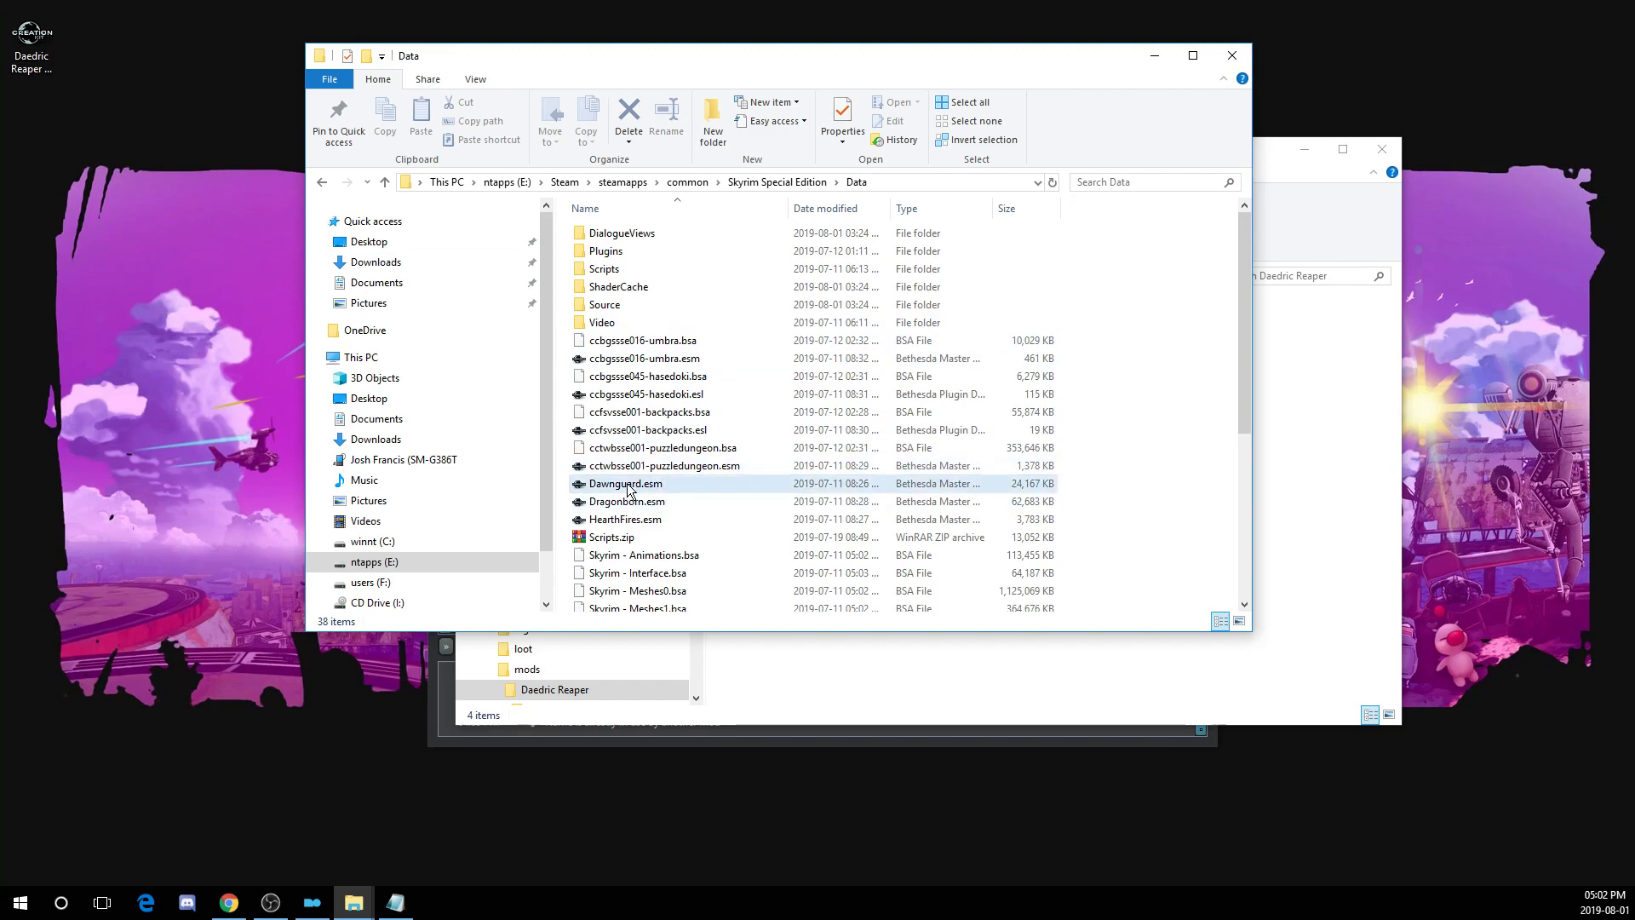
left_click_drag(642, 60, 373, 56)
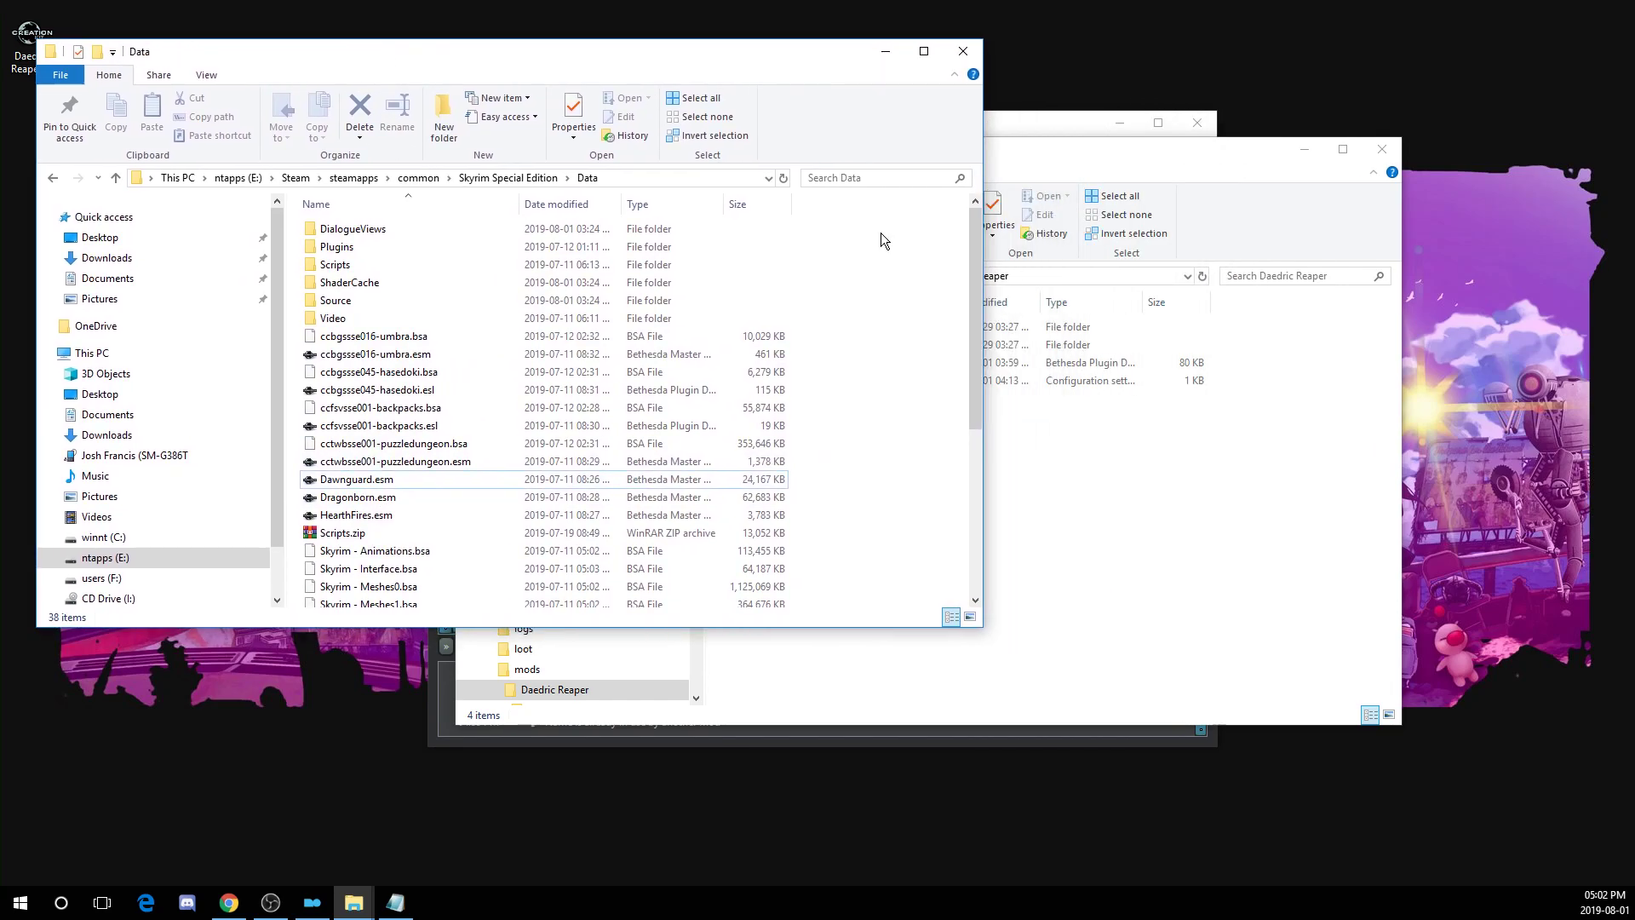
left_click(1141, 543)
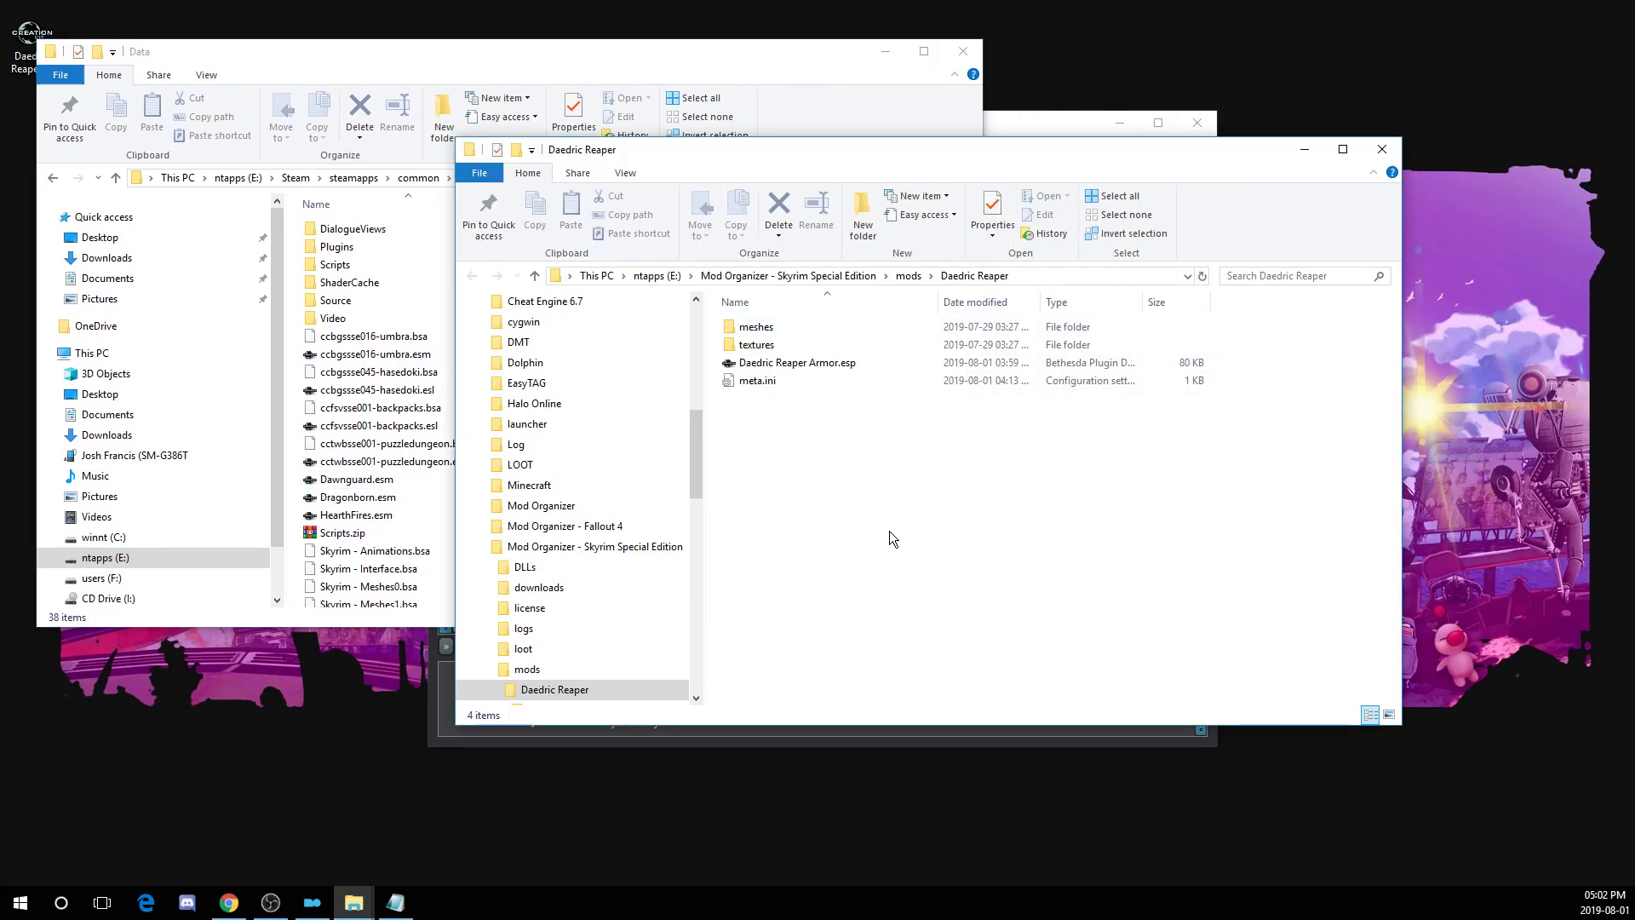
left_click(963, 51)
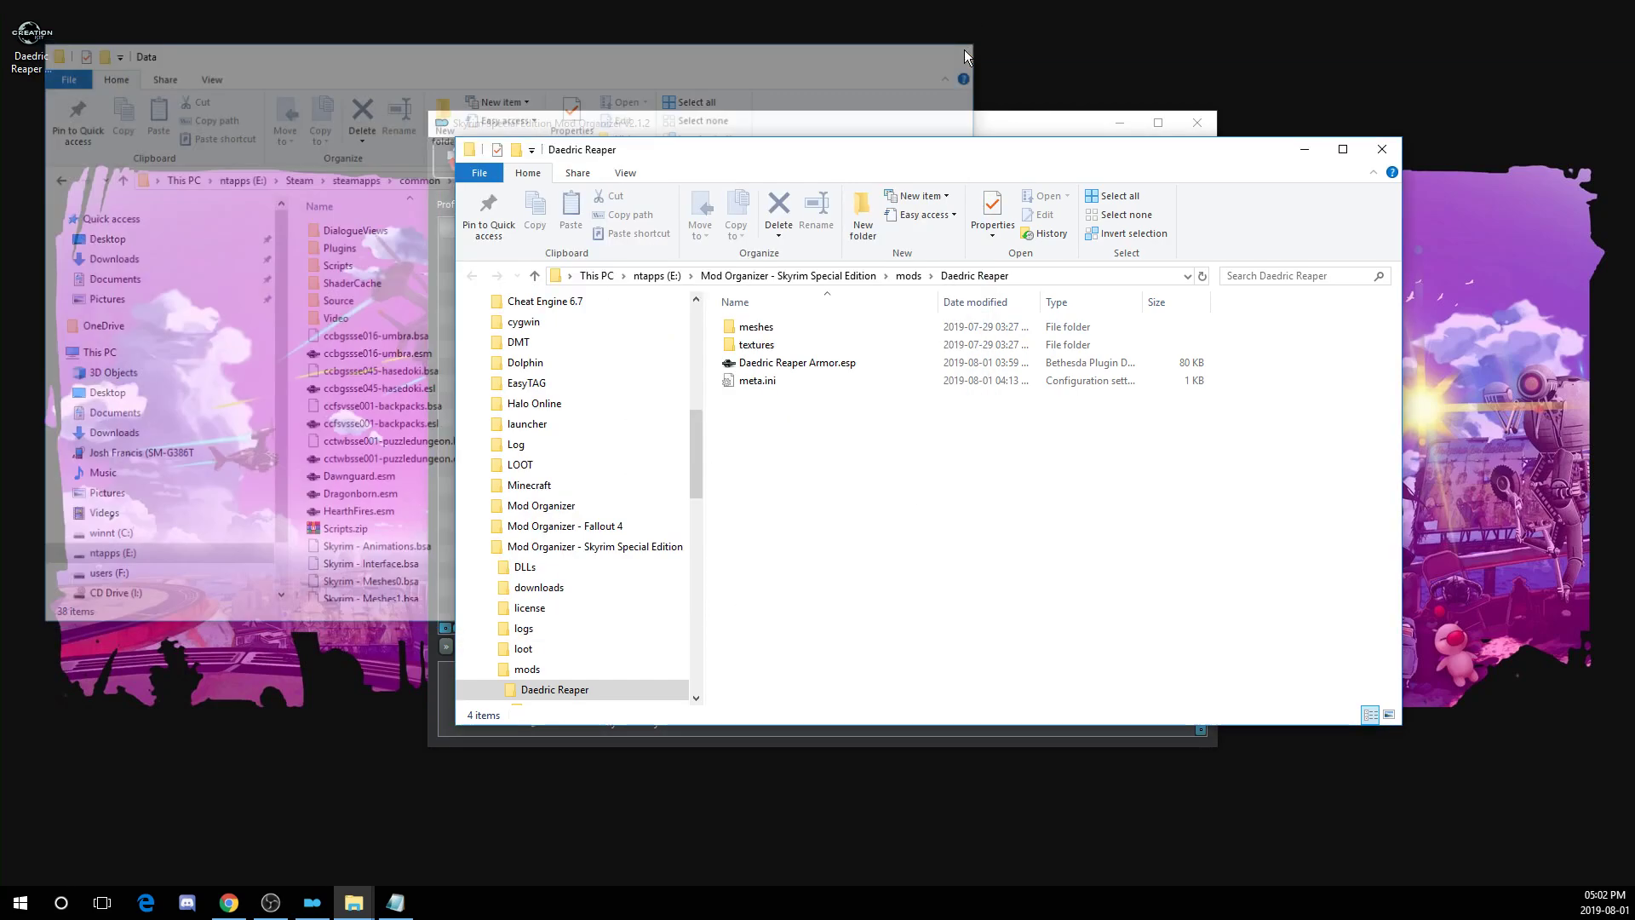
left_click(1374, 150)
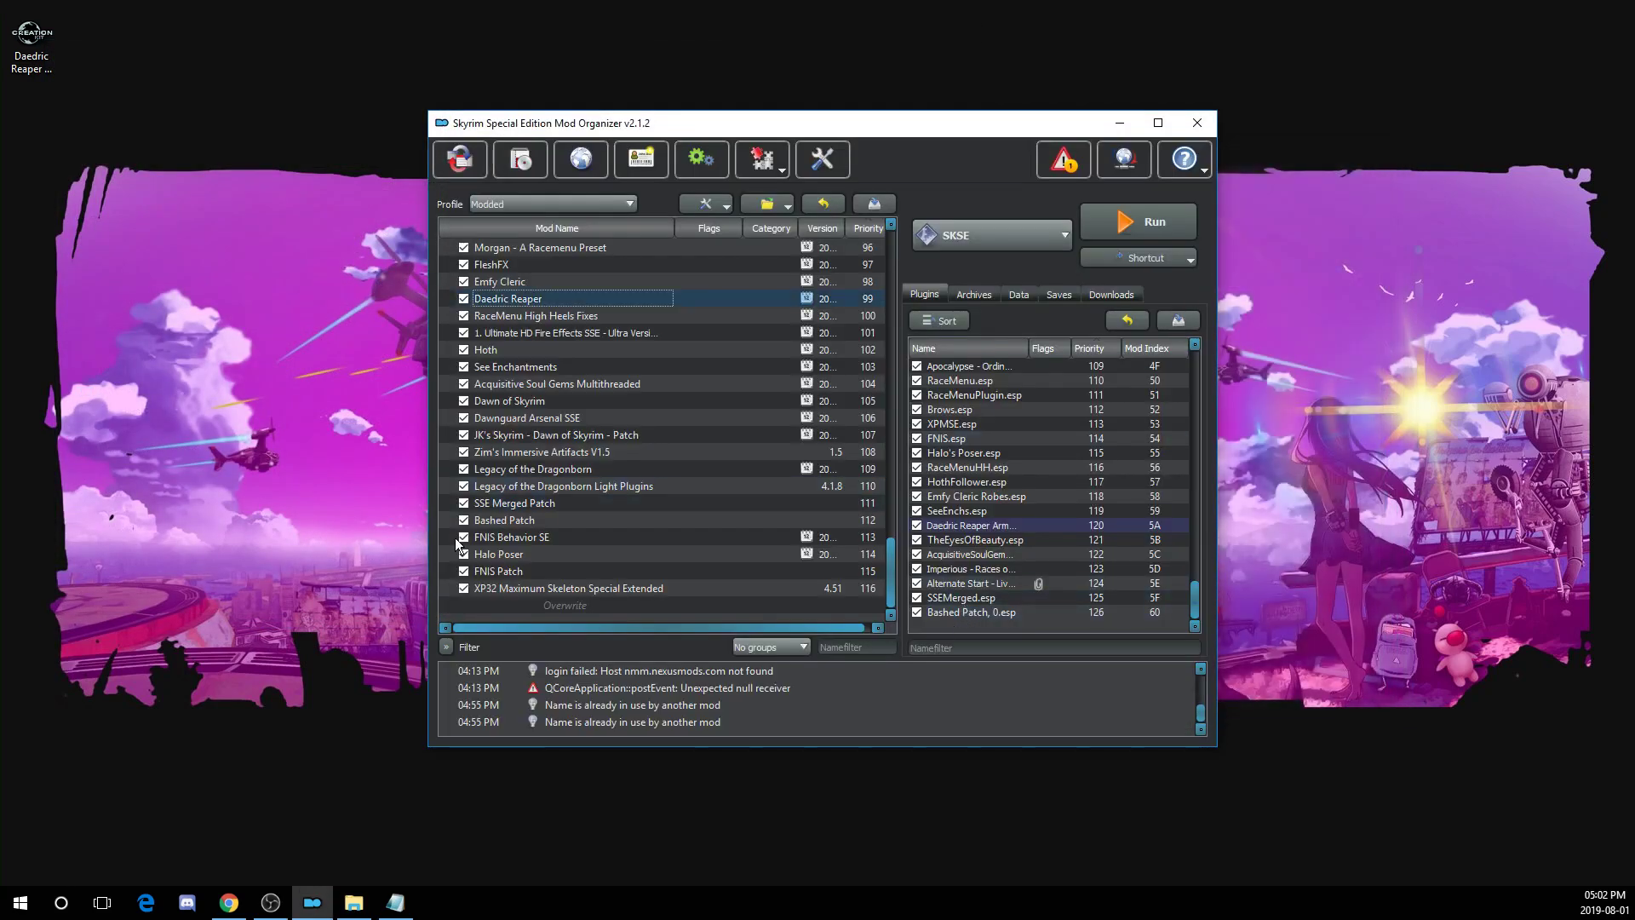